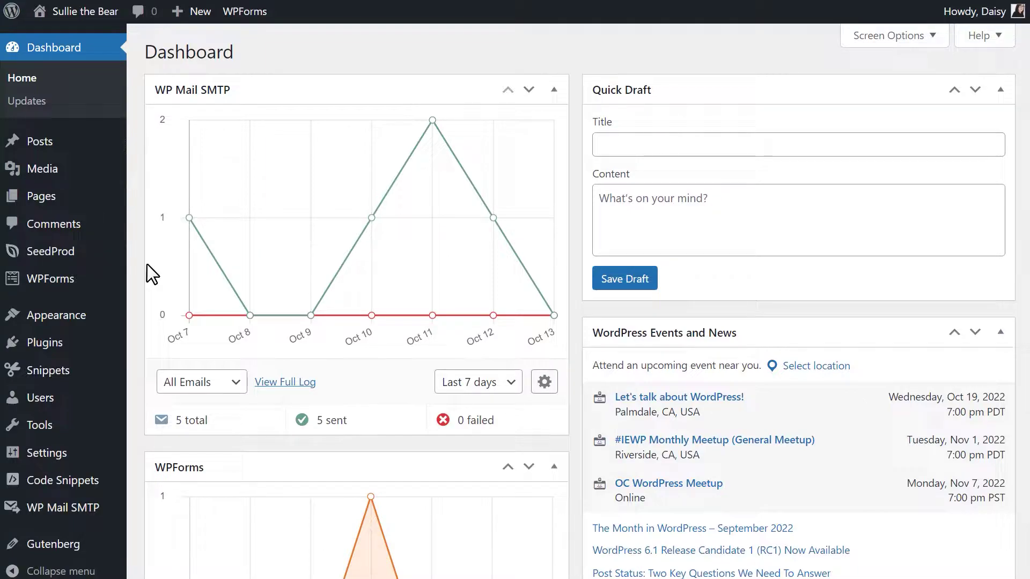
Step: Start a new WPForms form from the WPForms Add New entry in the admin sidebar
mouse_move(88, 283)
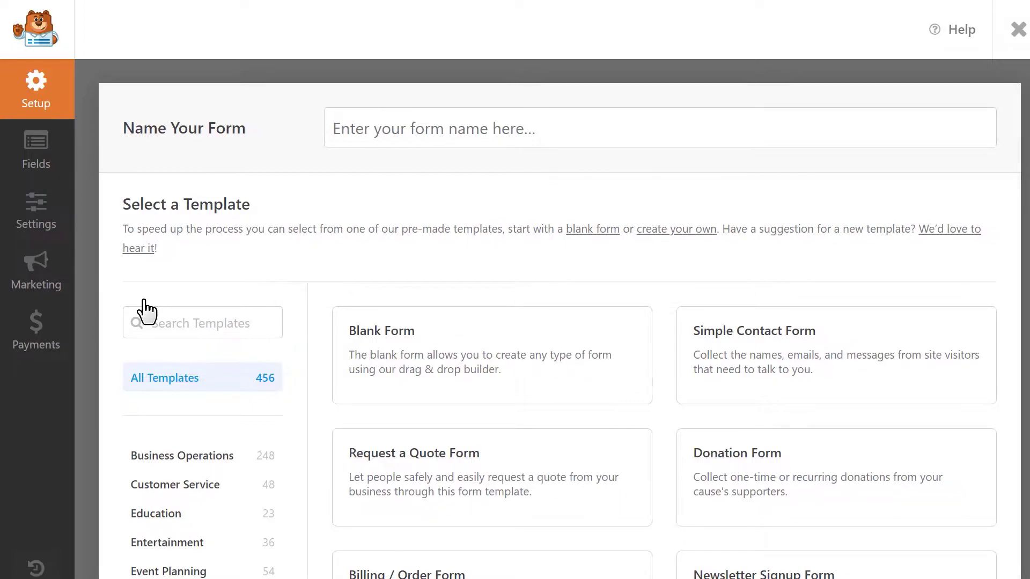
Step: Search the templates for 'Contest Entry' and create a form from the Contest Entry Form template
click(216, 323)
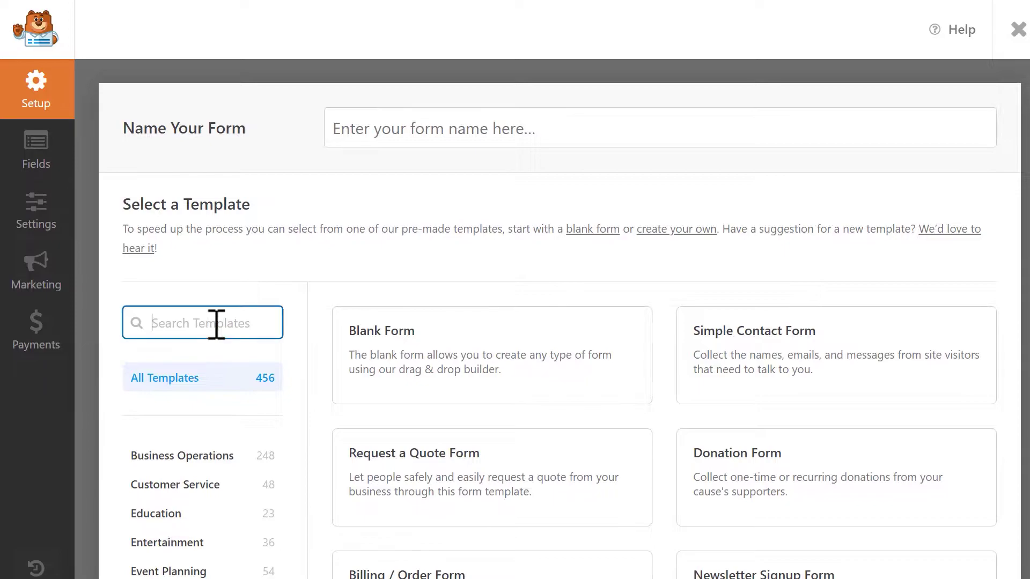
text(Contest Entry)
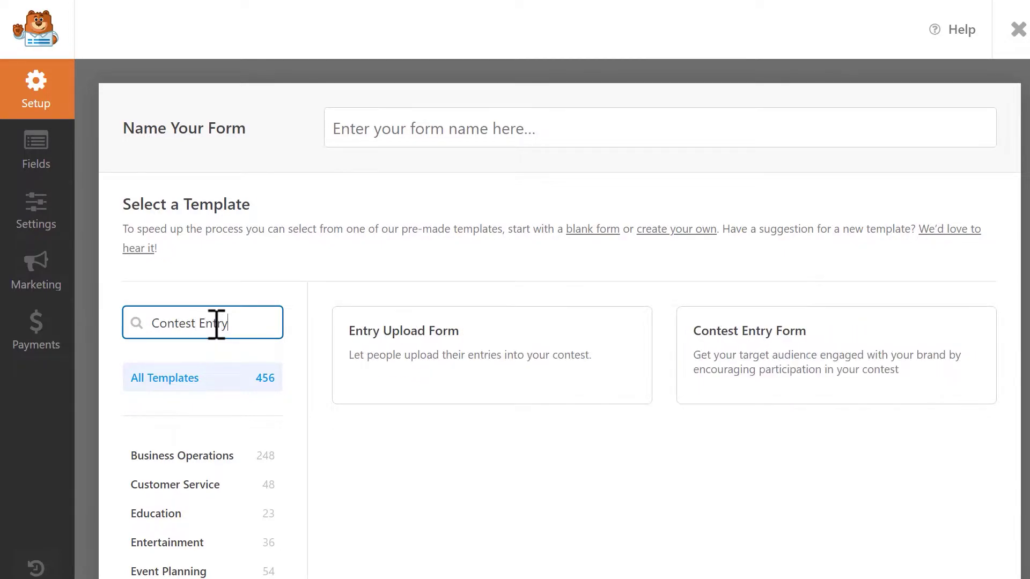
mouse_move(725, 329)
click(732, 372)
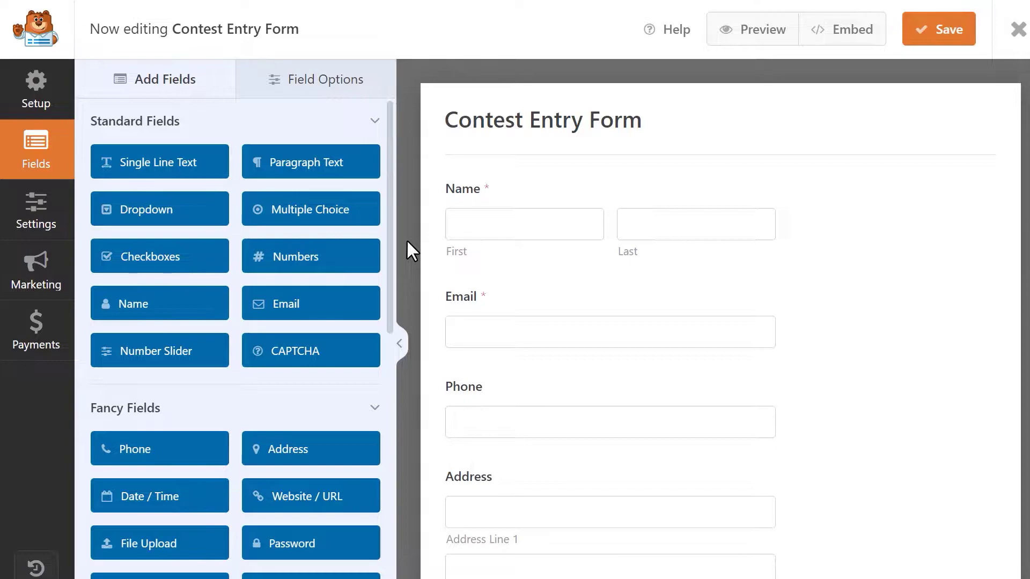
Step: Review the Rules of Entry field's options, then go to the form's General settings
scroll(407, 239, down, 7)
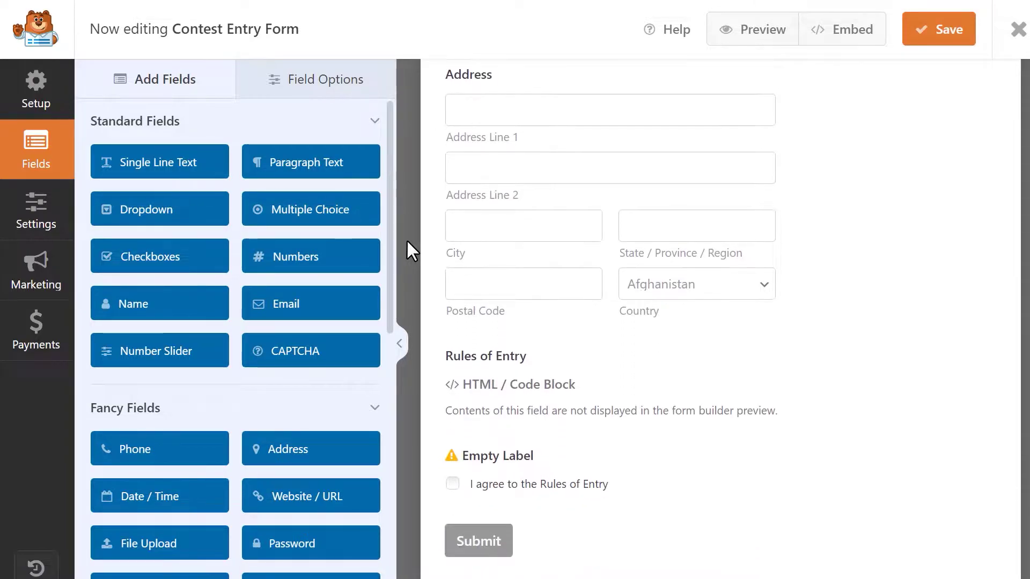
click(572, 370)
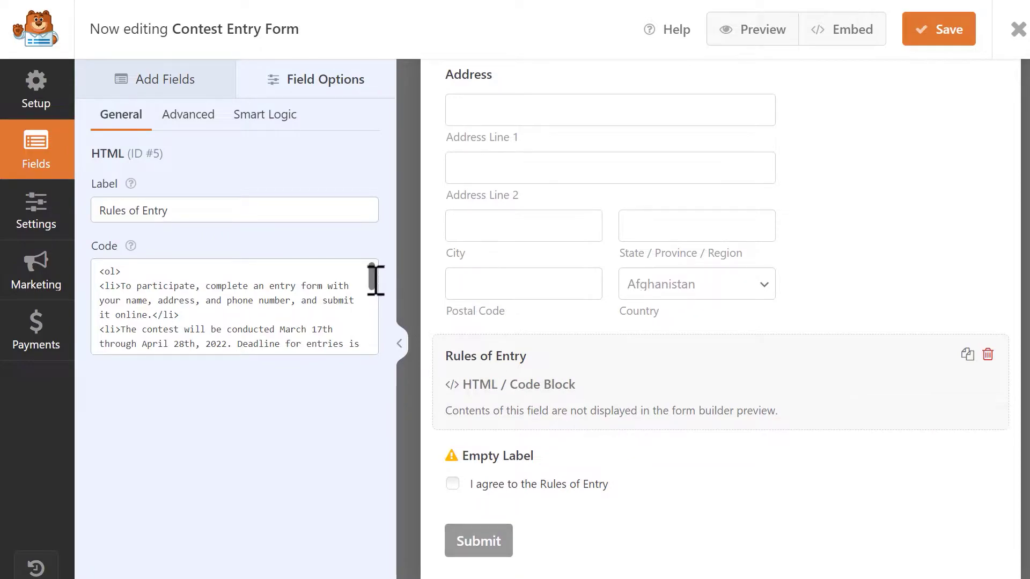
mouse_move(371, 277)
mouse_down()
mouse_move(375, 317)
mouse_move(386, 317)
mouse_move(375, 271)
mouse_up()
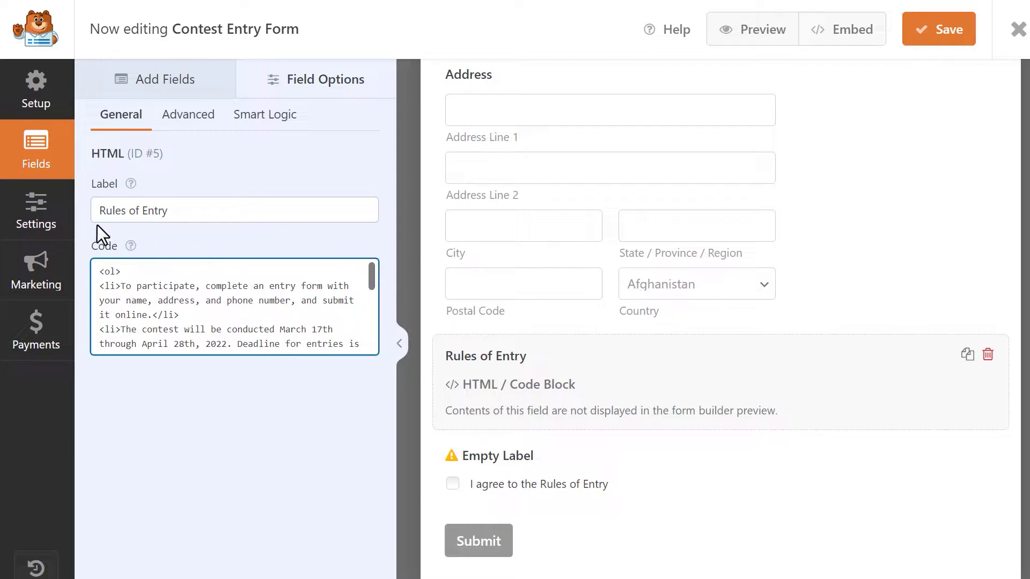
click(59, 220)
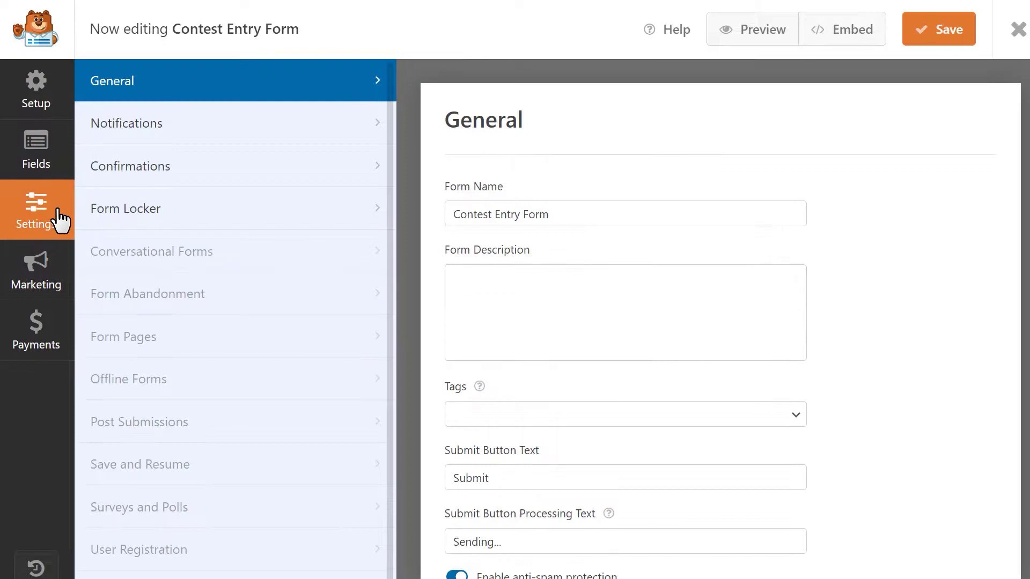
Step: Add the form's Email field {field_id="2"} as a notification recipient after {admin_email}
click(207, 130)
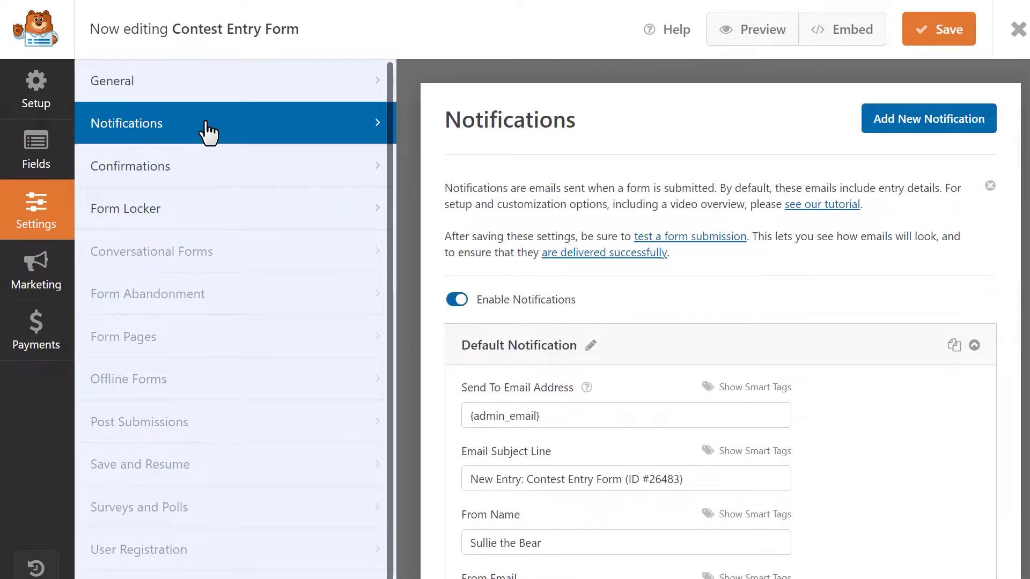
click(666, 416)
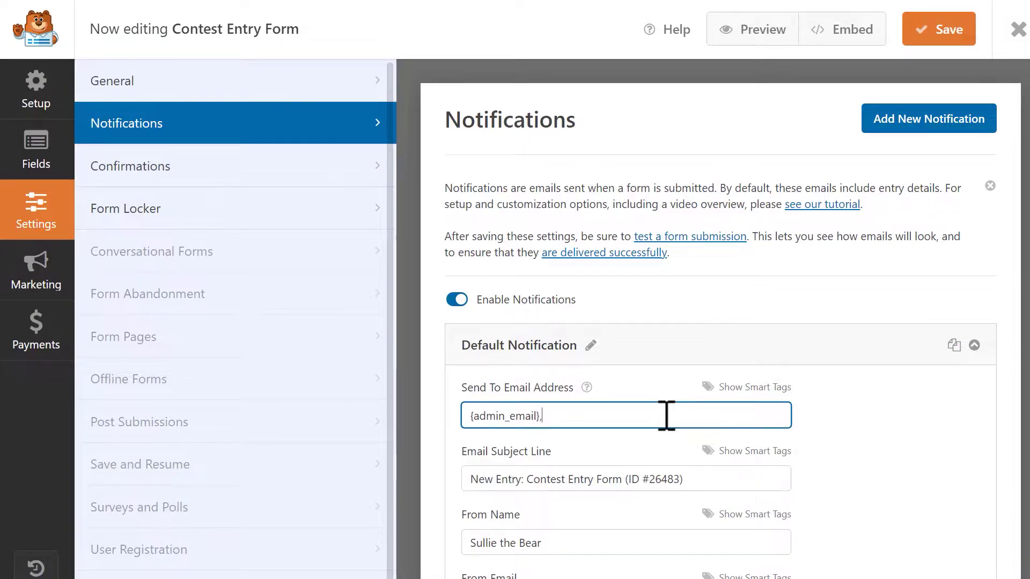
click(766, 392)
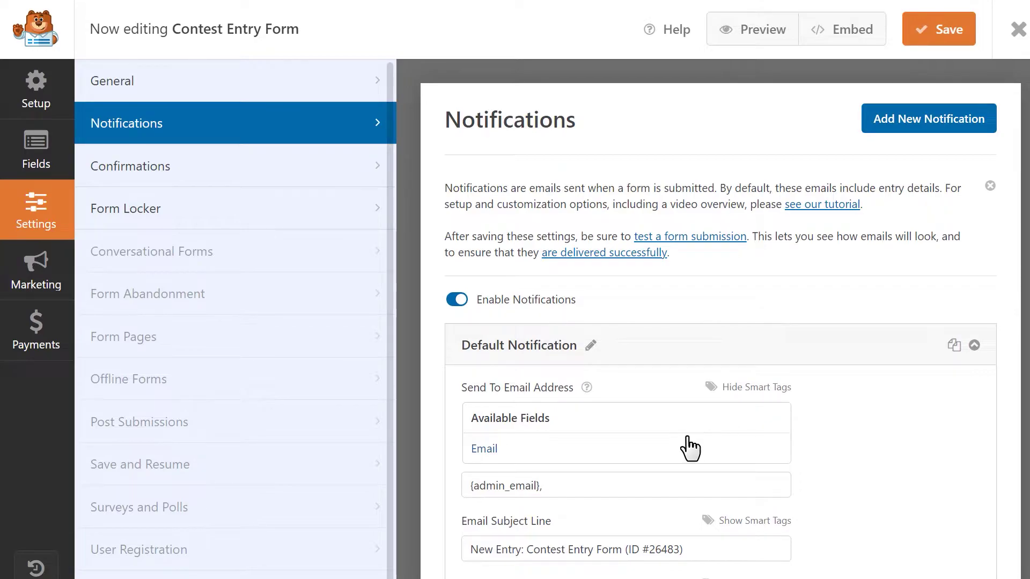
click(681, 456)
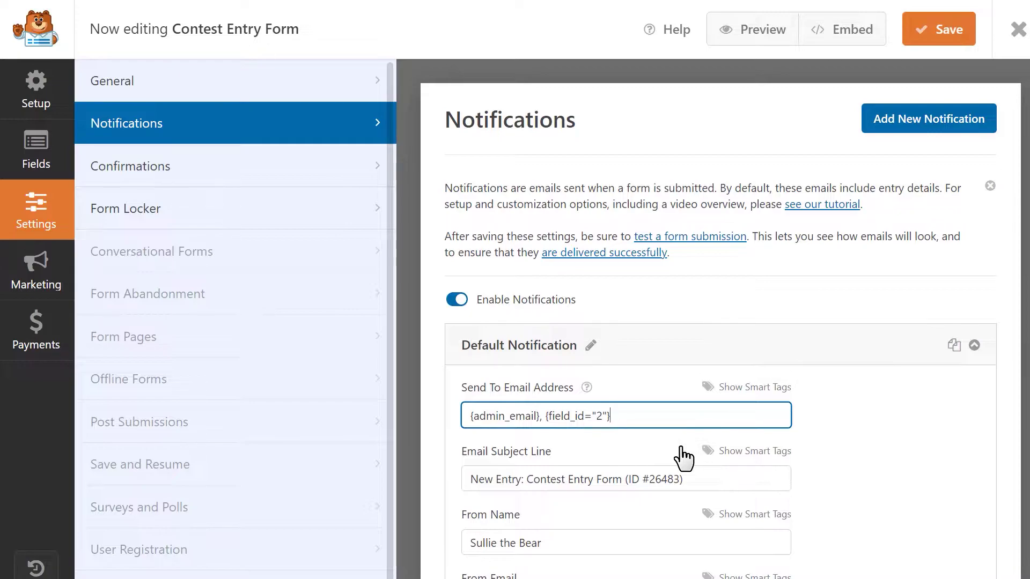
Step: Begin the notification email message with 'Thank you for your submission!' above the field summary
scroll(683, 458, down, 6)
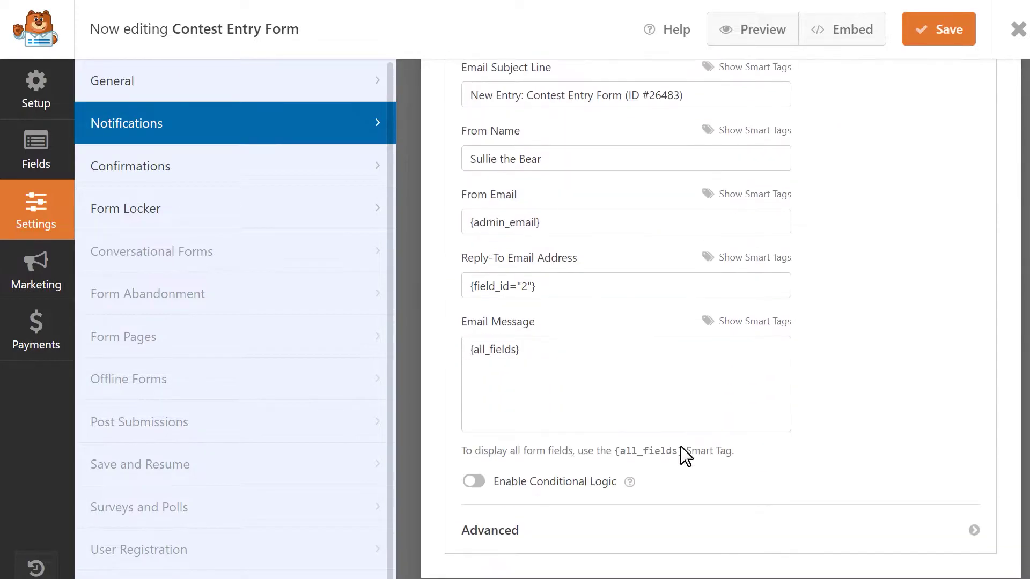
click(469, 354)
text(Thank you for )
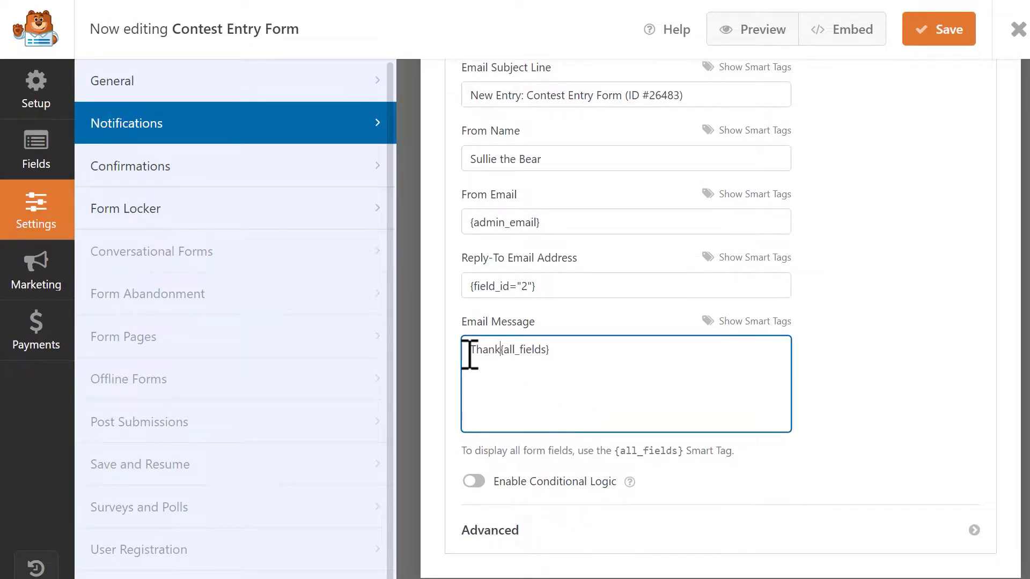
text(your submission)
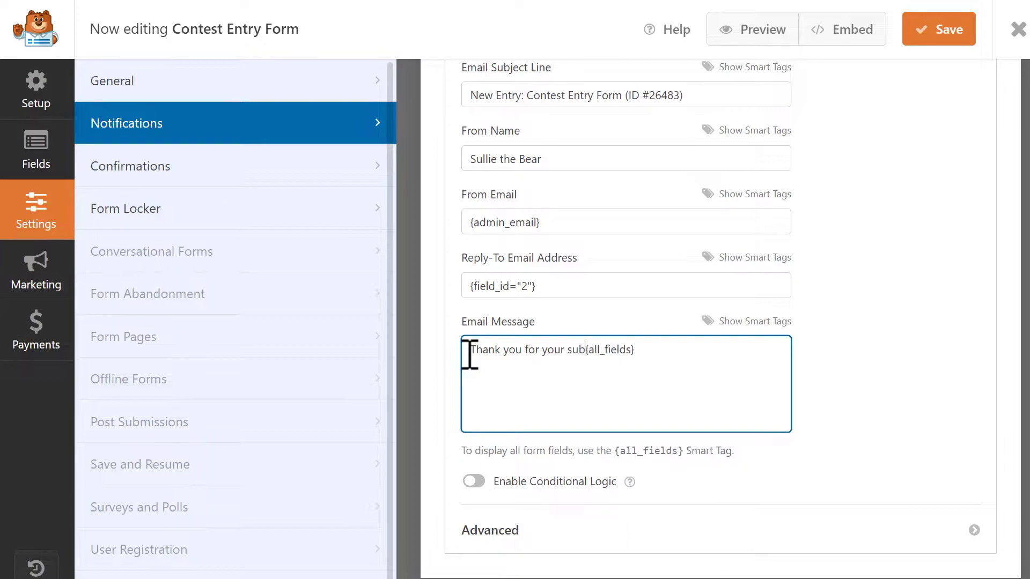
text(!)
key(Return)
key(Return)
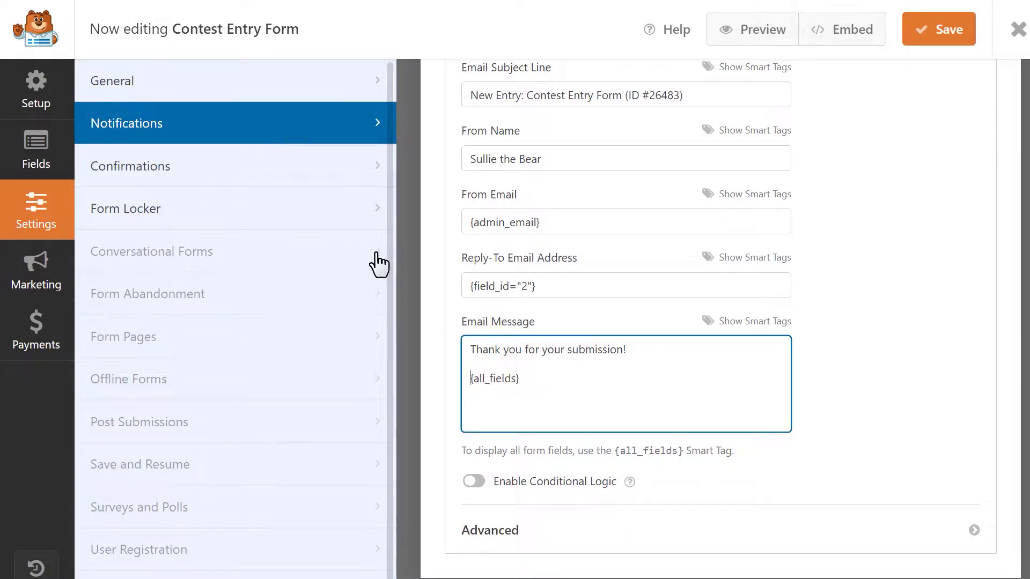
click(328, 212)
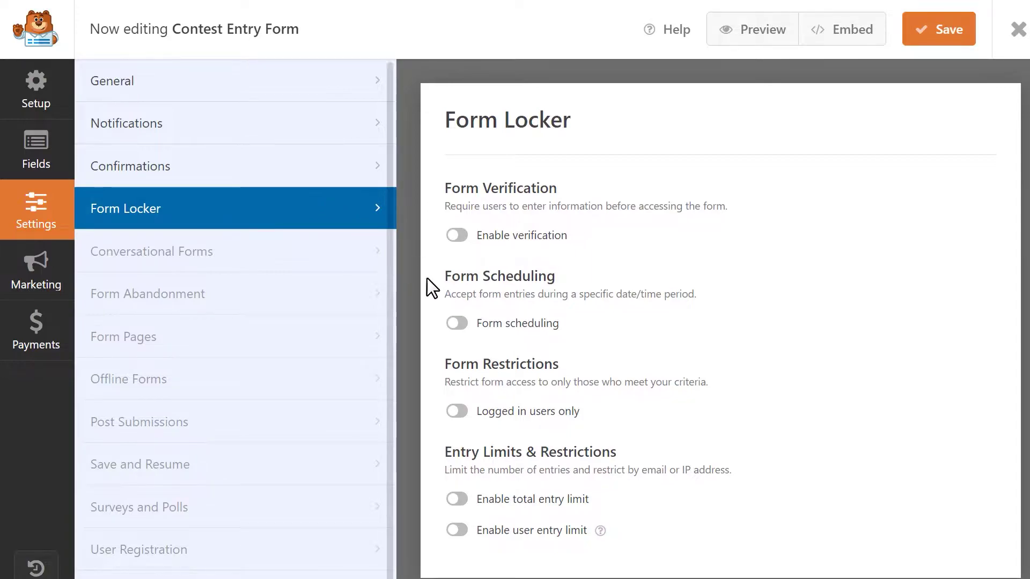
Step: Schedule the form for October 17–24, 2022, with closed message 'Thank you for your submissions. The contest is now closed!'
click(456, 323)
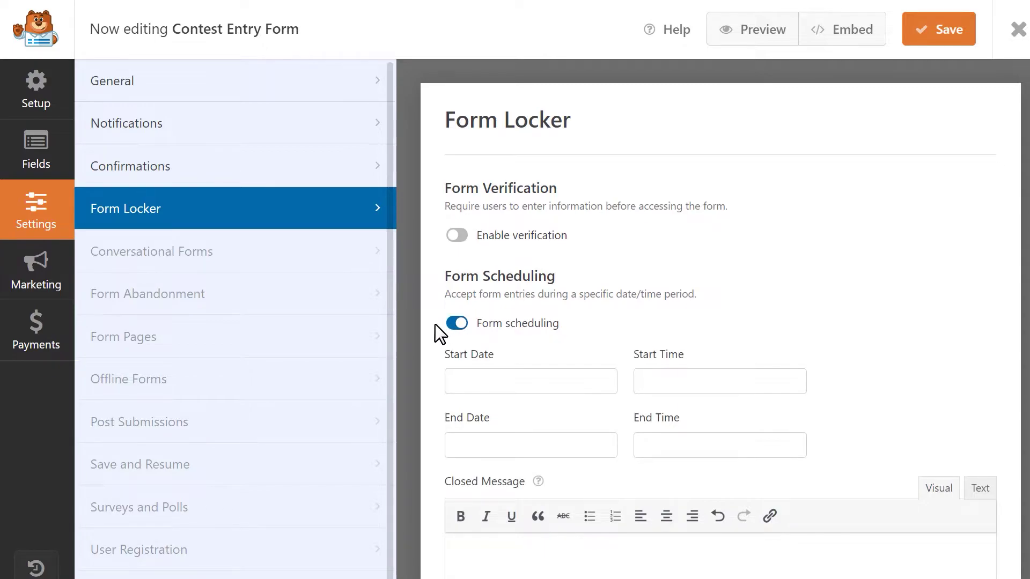
scroll(414, 336, down, 3)
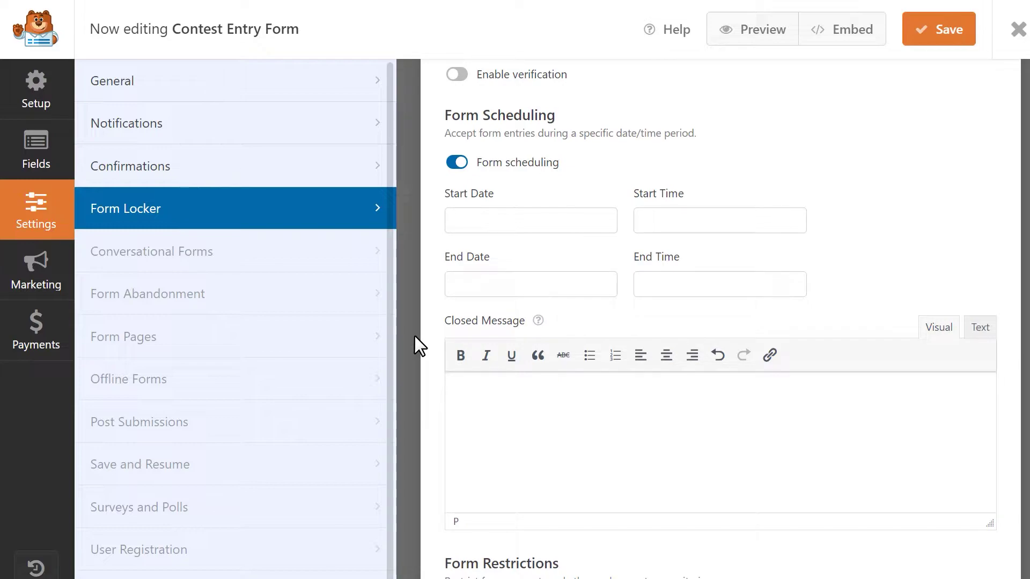
click(525, 225)
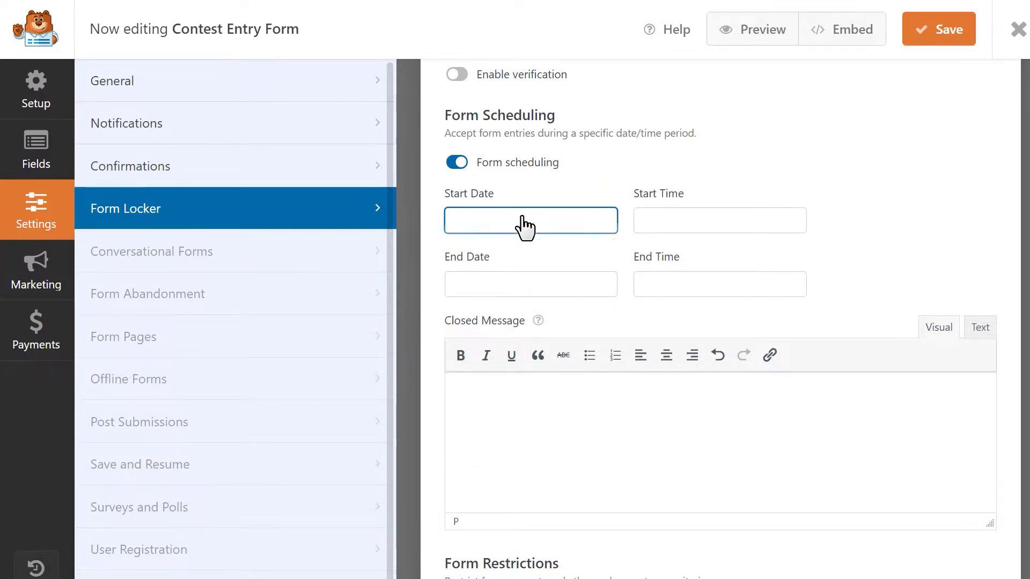
click(499, 395)
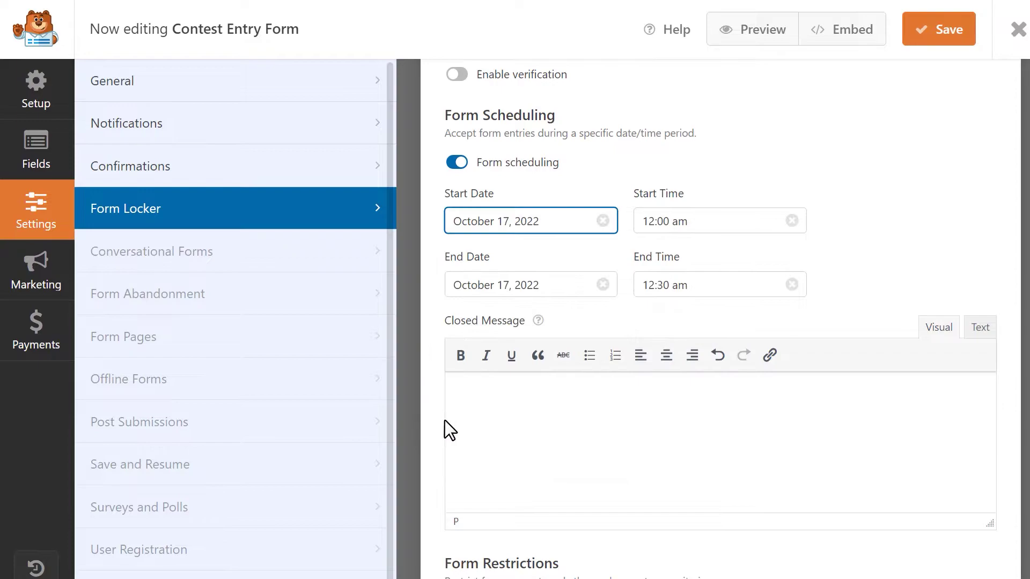
click(450, 292)
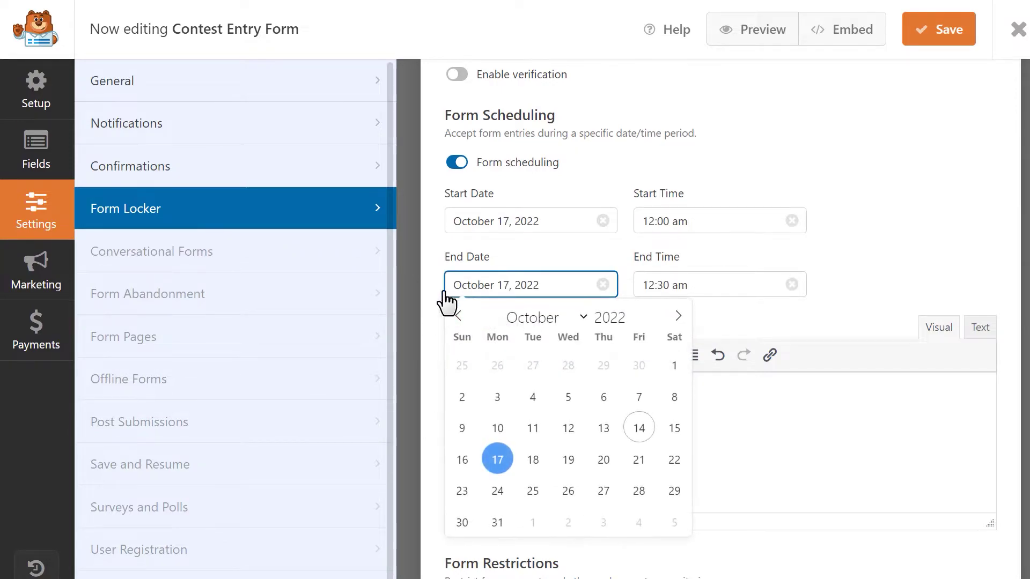
click(497, 491)
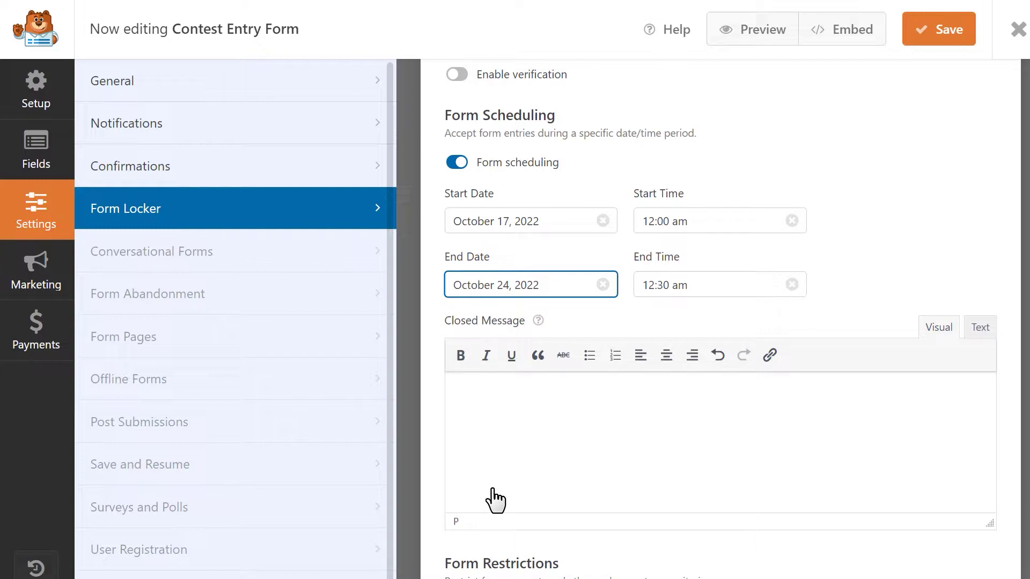
click(492, 489)
text(Thank you )
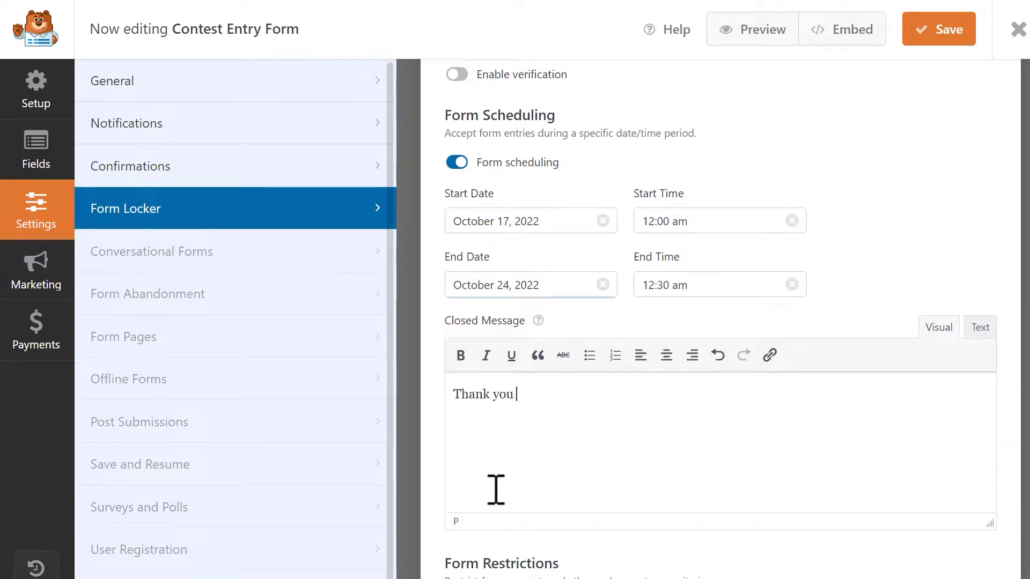
text(for your submission)
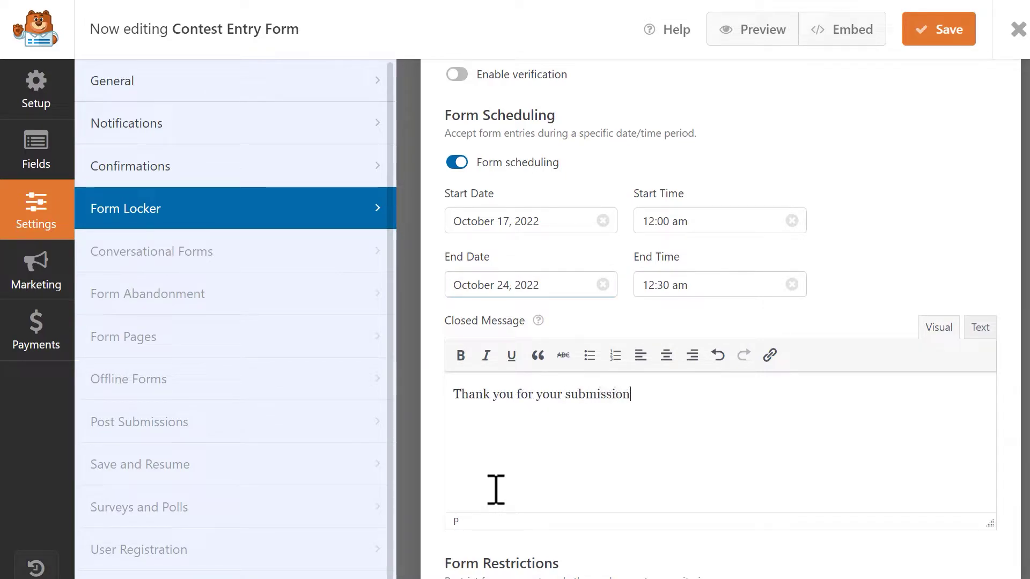
text(s. The con)
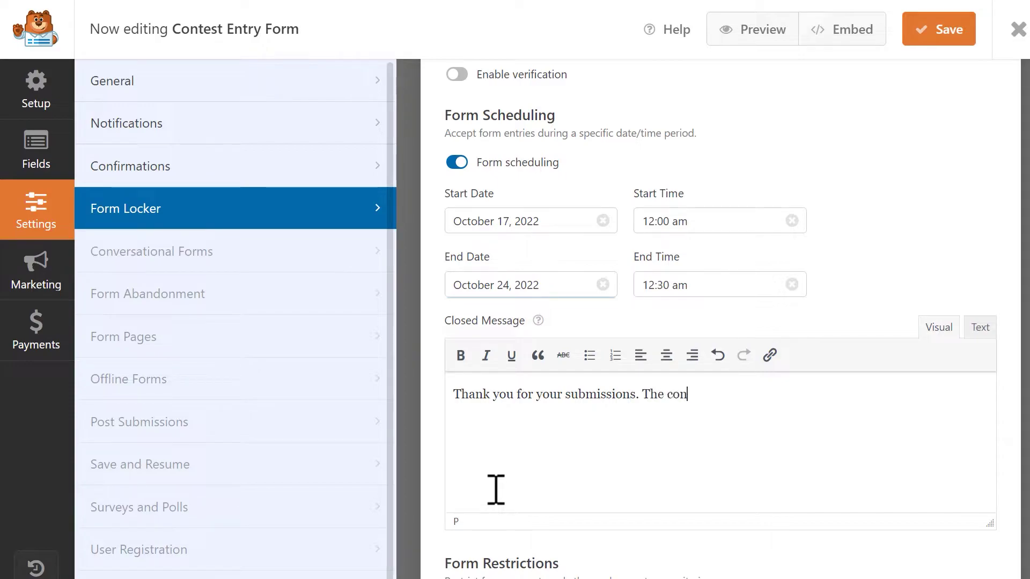
text(test is now closed!)
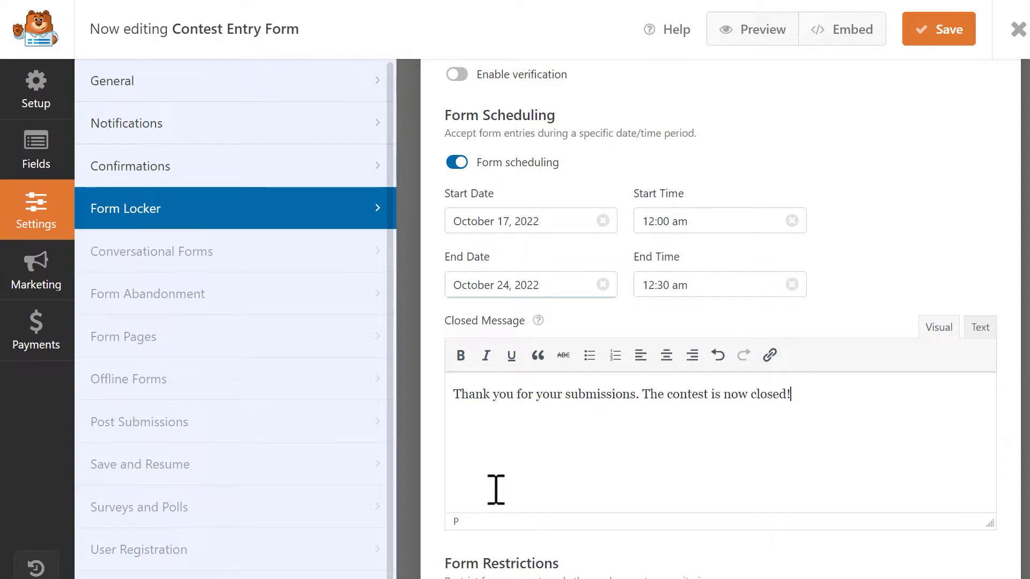
Step: Cap total entries at 100 with message 'The contest is now closed. Thank you!' and enable user entry limits
scroll(495, 488, down, 4)
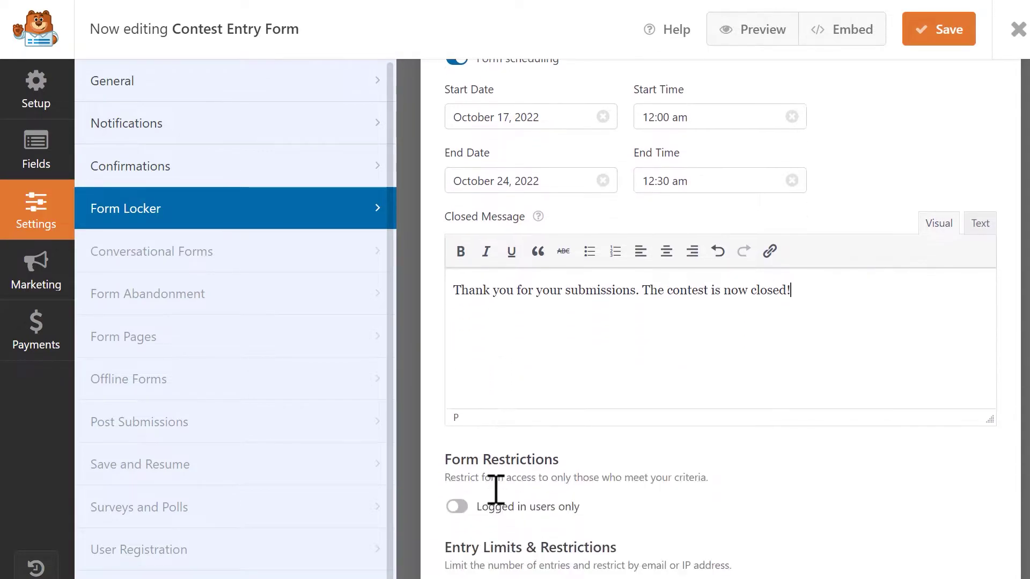
click(451, 501)
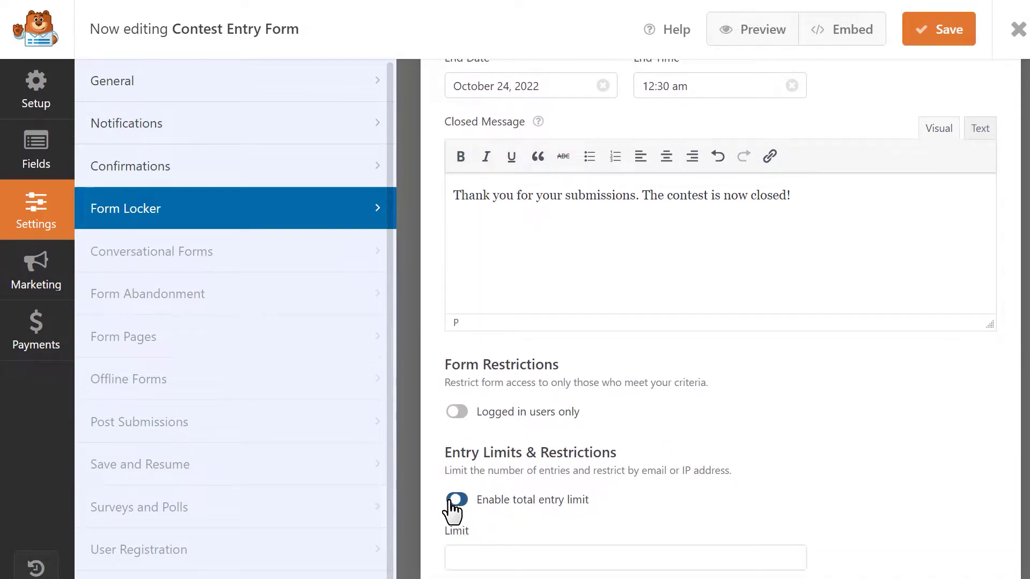
scroll(433, 486, down, 6)
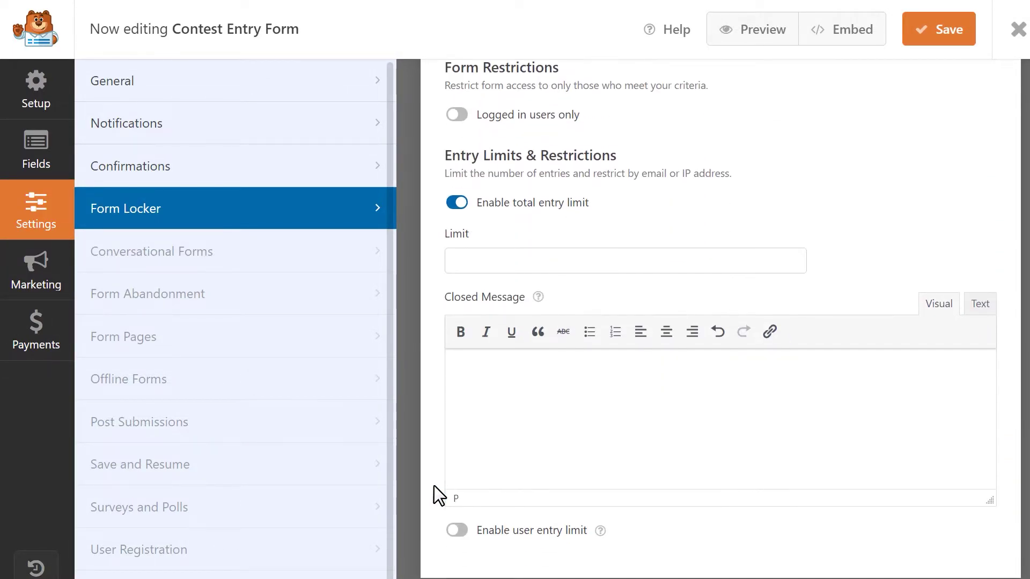
click(457, 531)
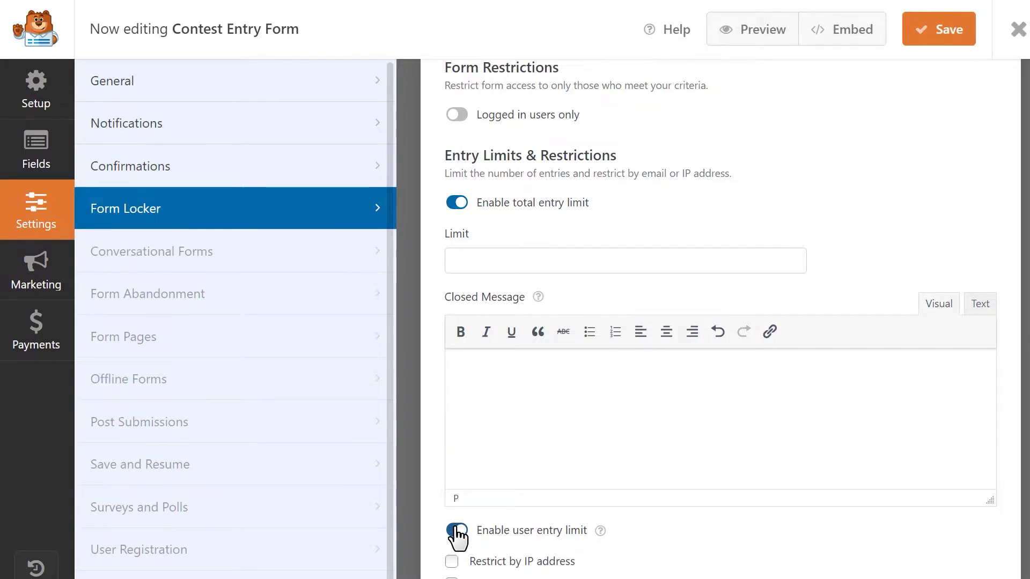
click(475, 259)
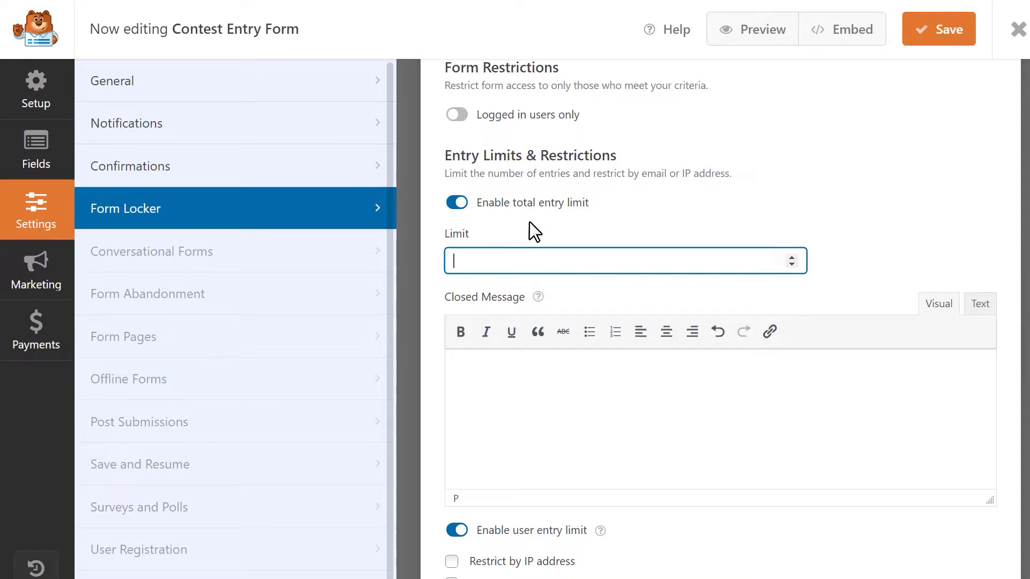
text(100)
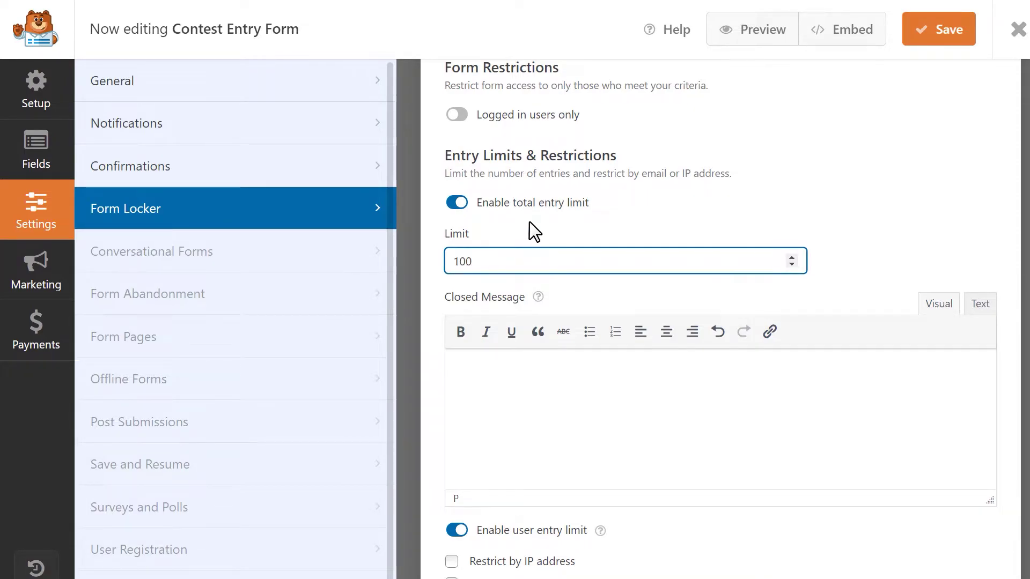
click(467, 375)
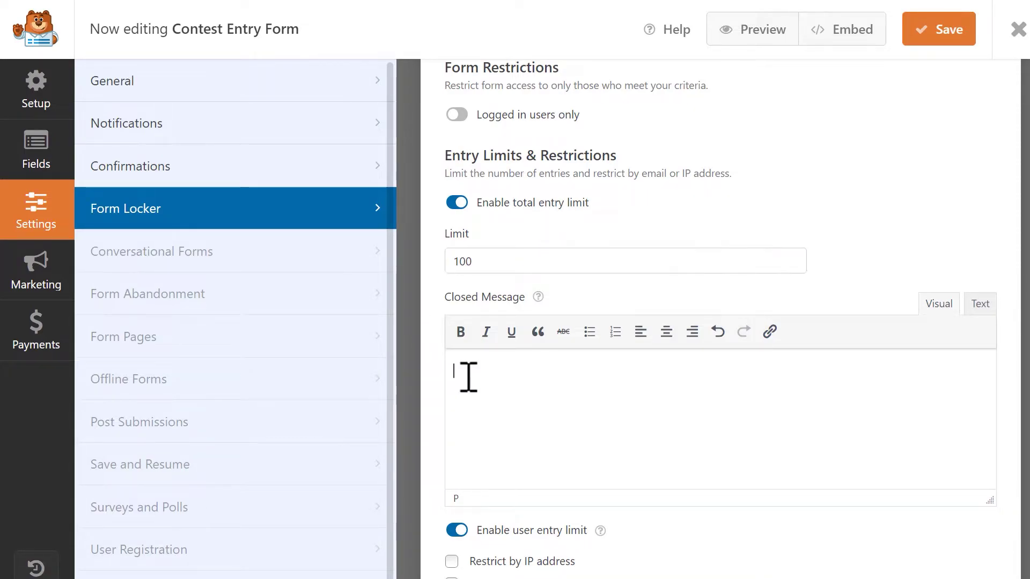
text(The contest is no)
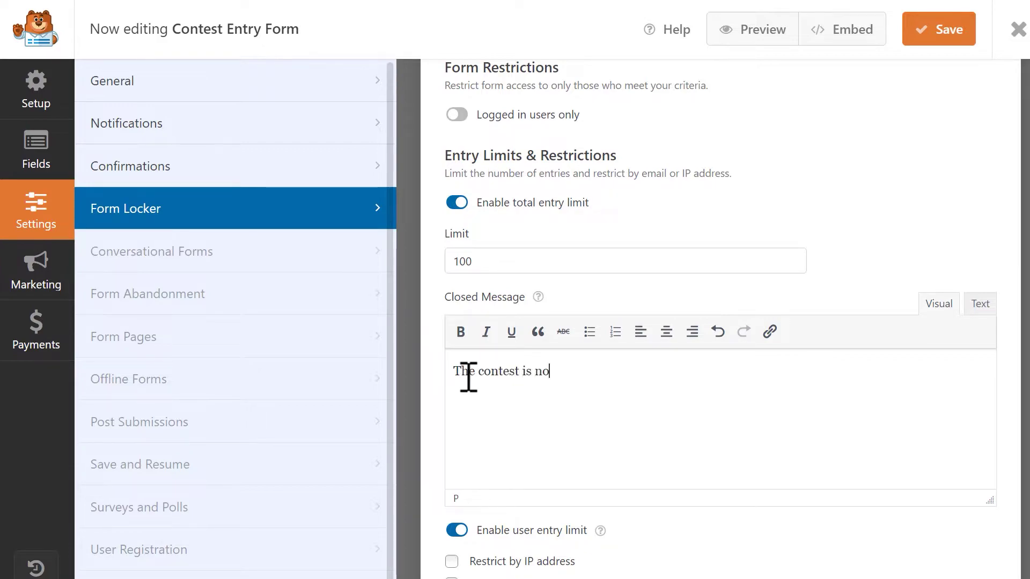
text(w closed. Thank you!)
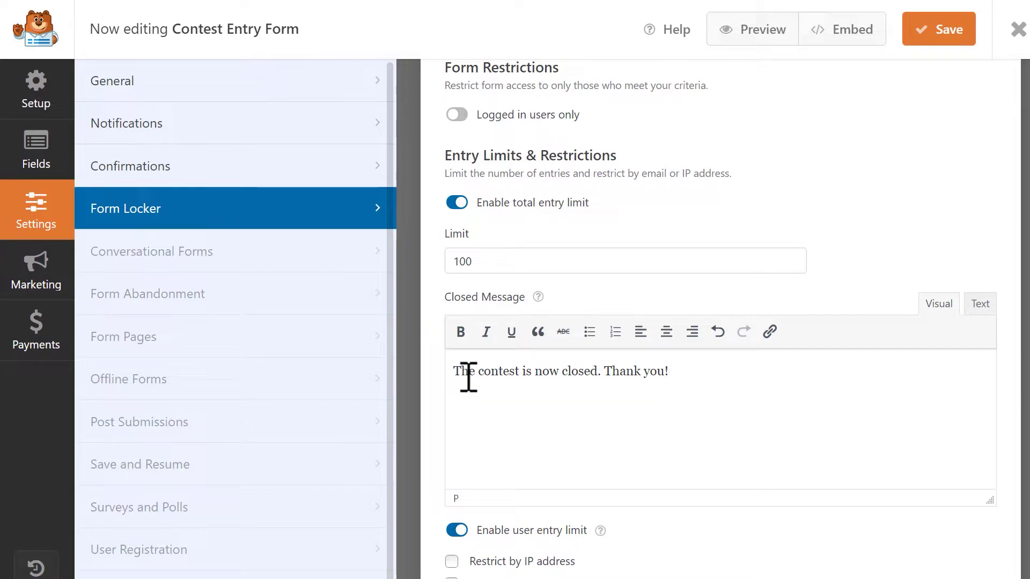
Step: Limit each address in the Email field to 5 entries per day, then save the form
scroll(468, 378, down, 6)
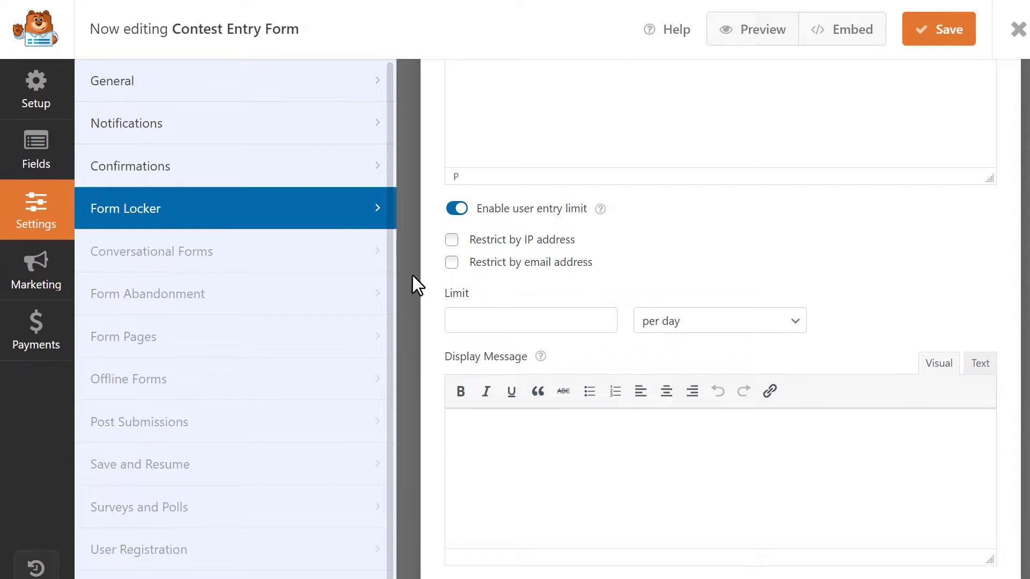
click(451, 241)
click(452, 263)
click(469, 321)
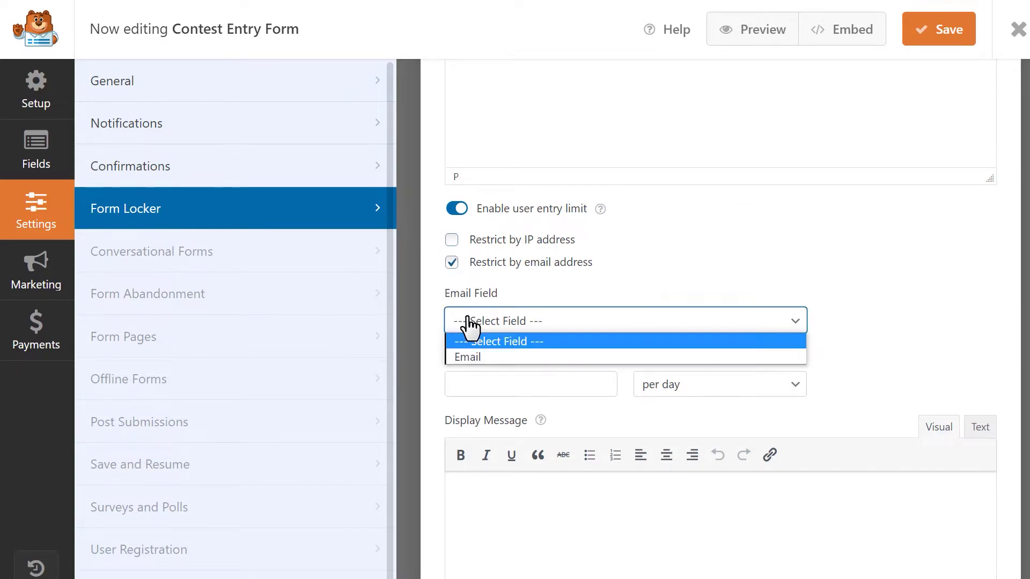
click(469, 356)
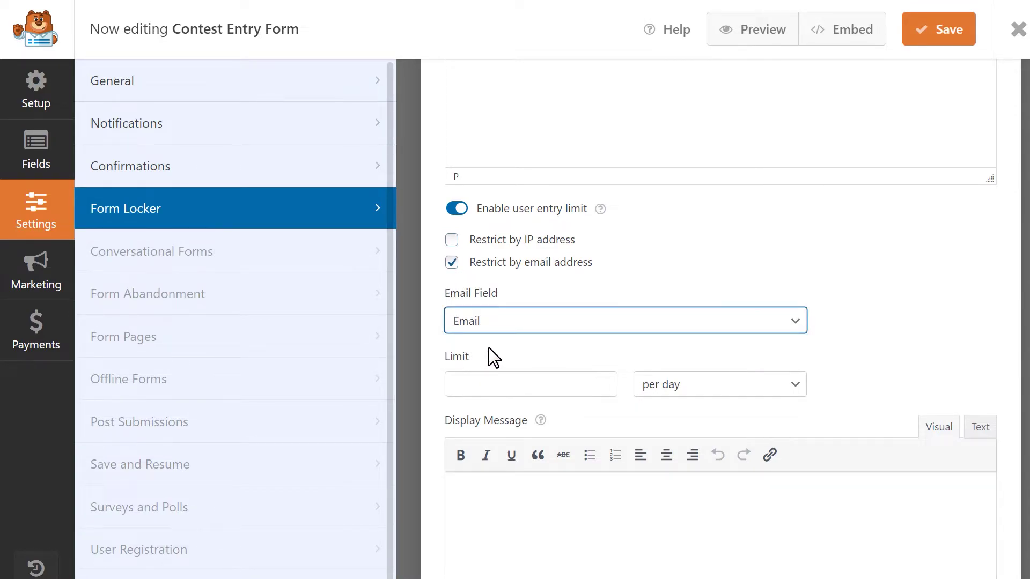
click(524, 384)
text(5)
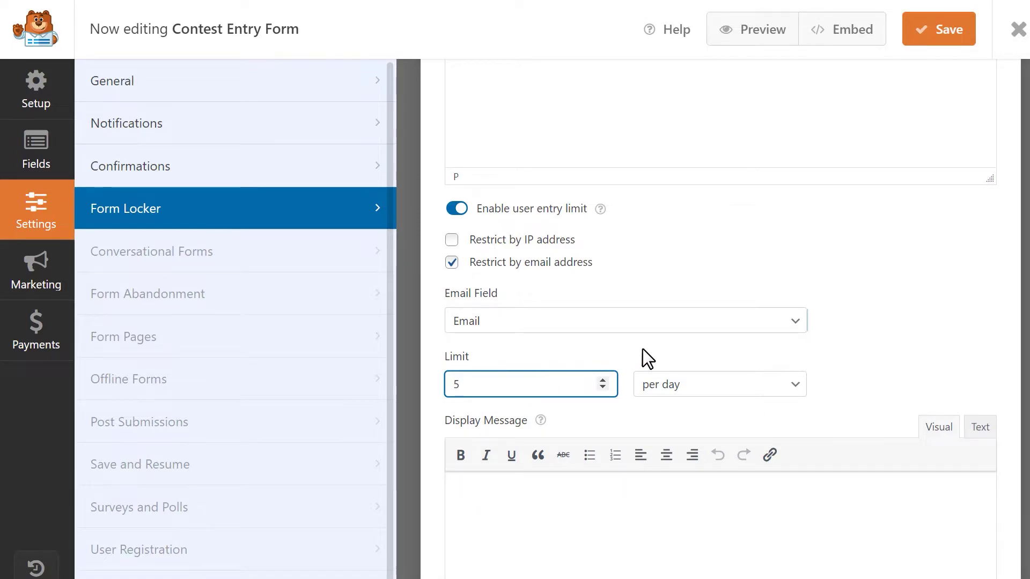
click(725, 392)
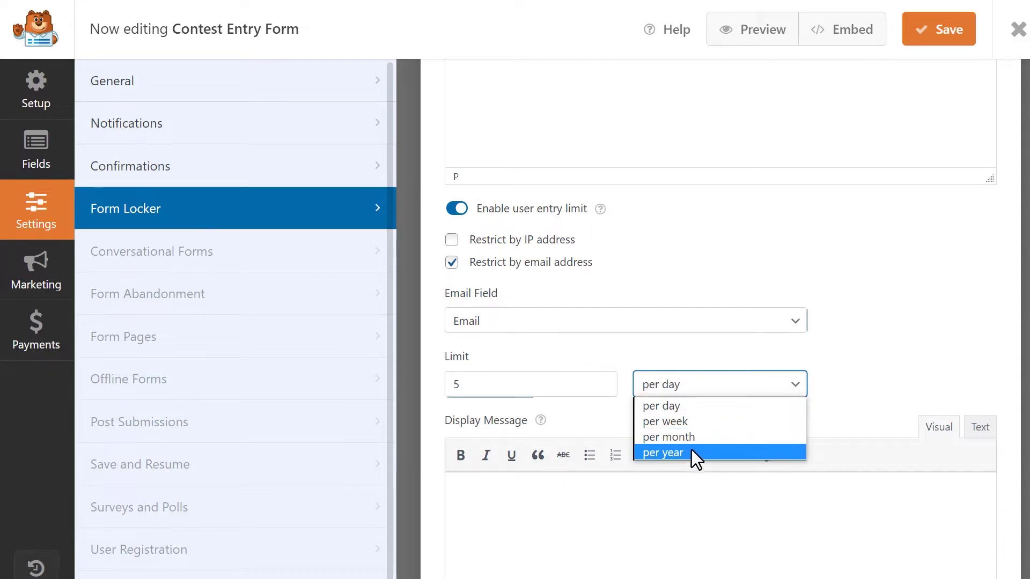
click(690, 405)
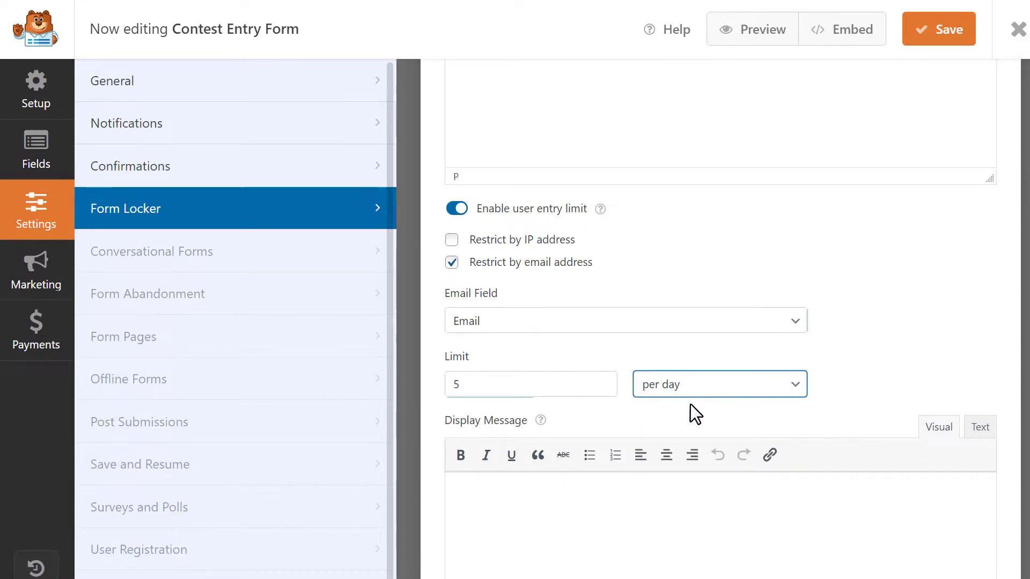
click(932, 47)
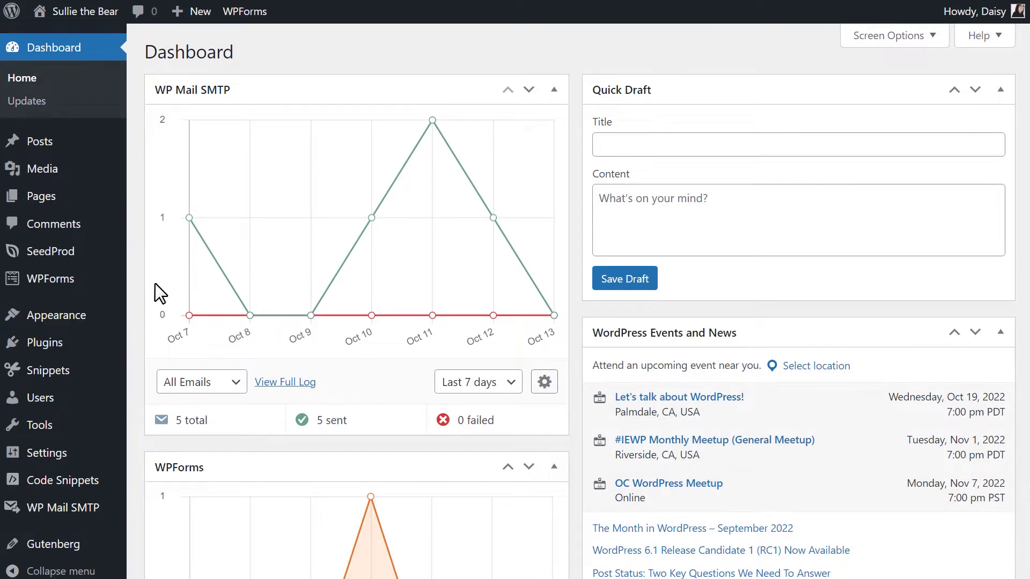
Step: Install the RafflePress plugin from Plugins > Add New and start creating the first giveaway
click(89, 346)
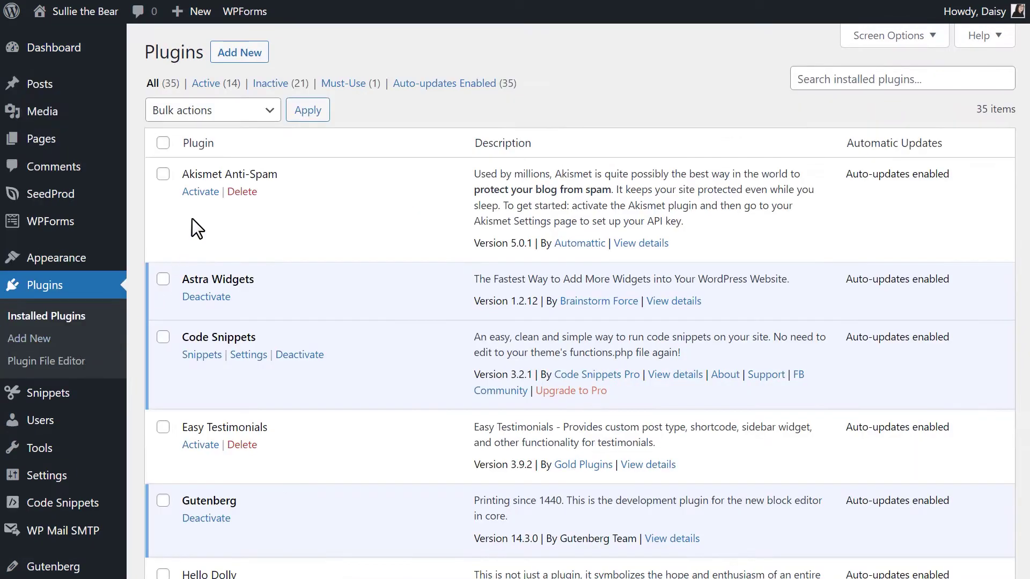
click(239, 51)
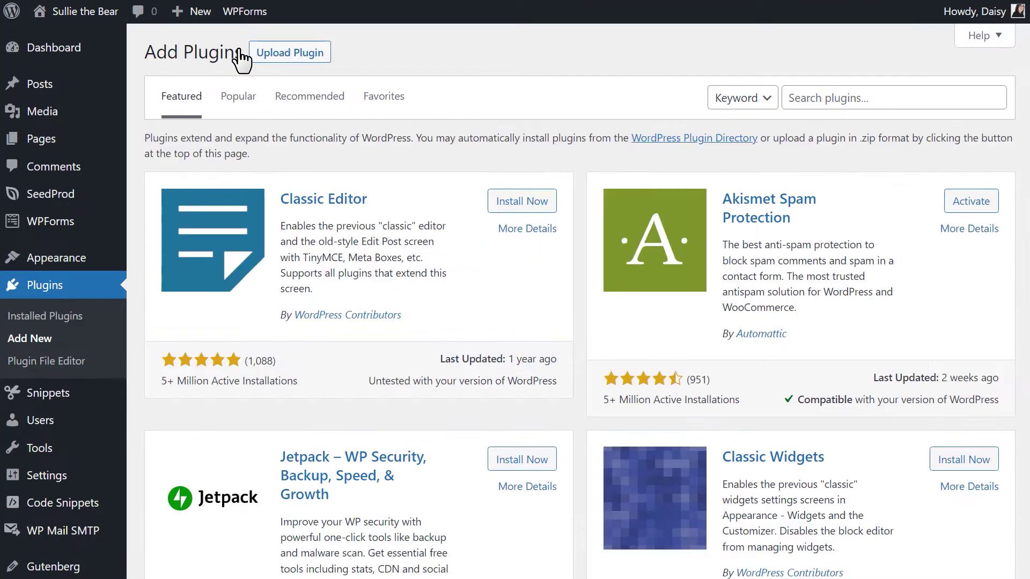
click(816, 92)
text(Rafflepress)
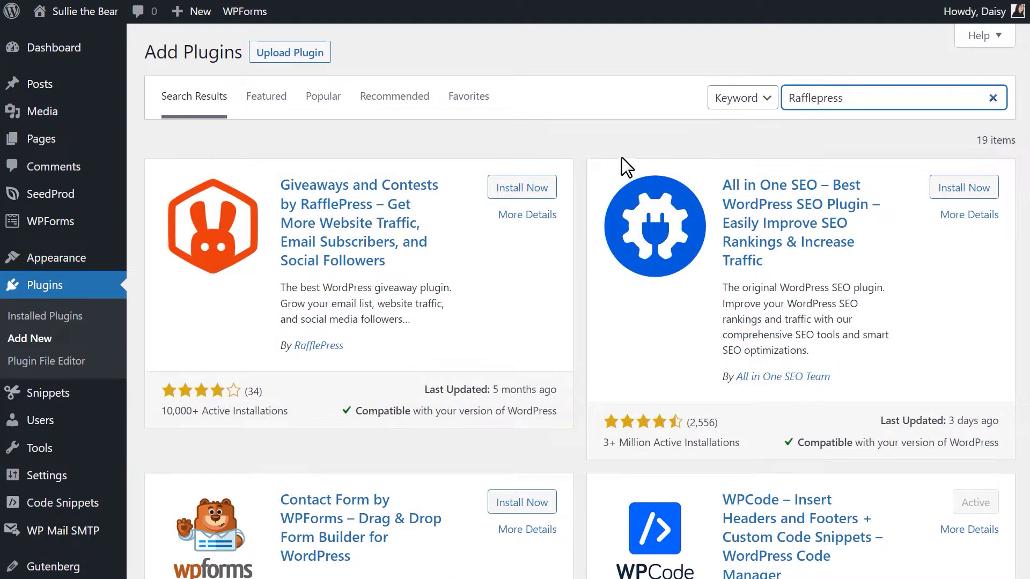
click(554, 193)
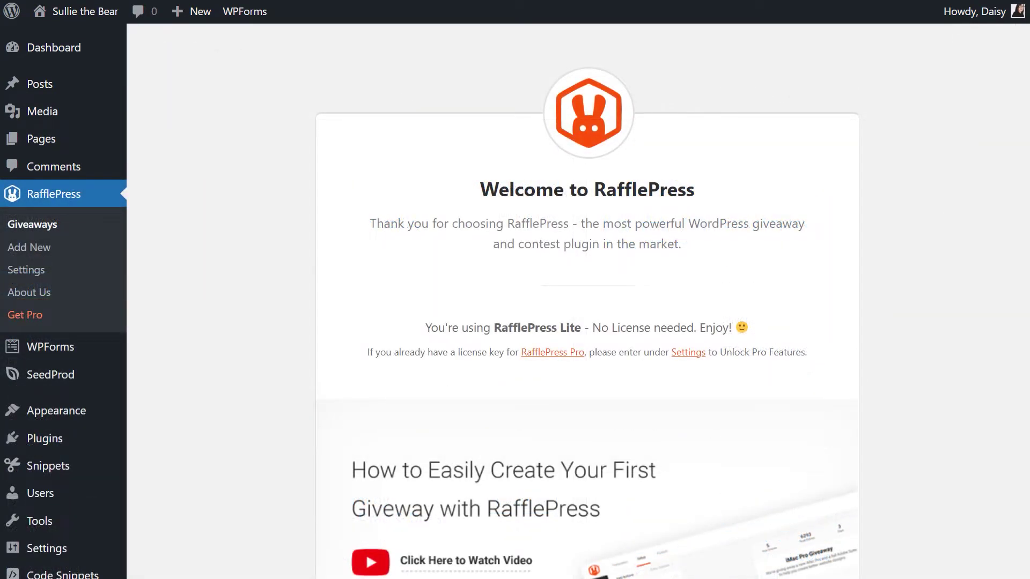
scroll(588, 301, down, 6)
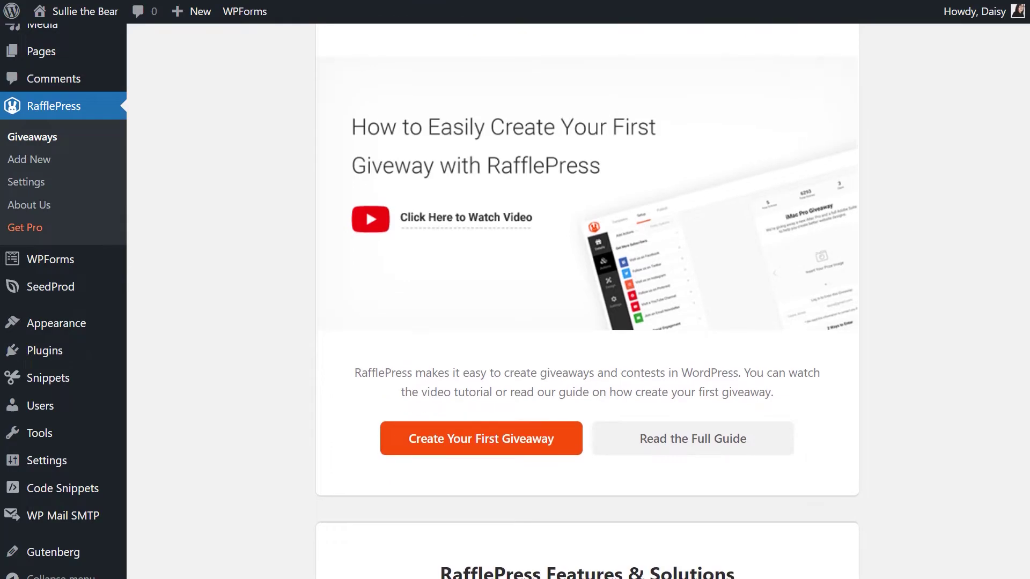
click(568, 449)
Step: Name the giveaway 'Sullie's Contest' and base it on the Classic Giveaway template
text(S)
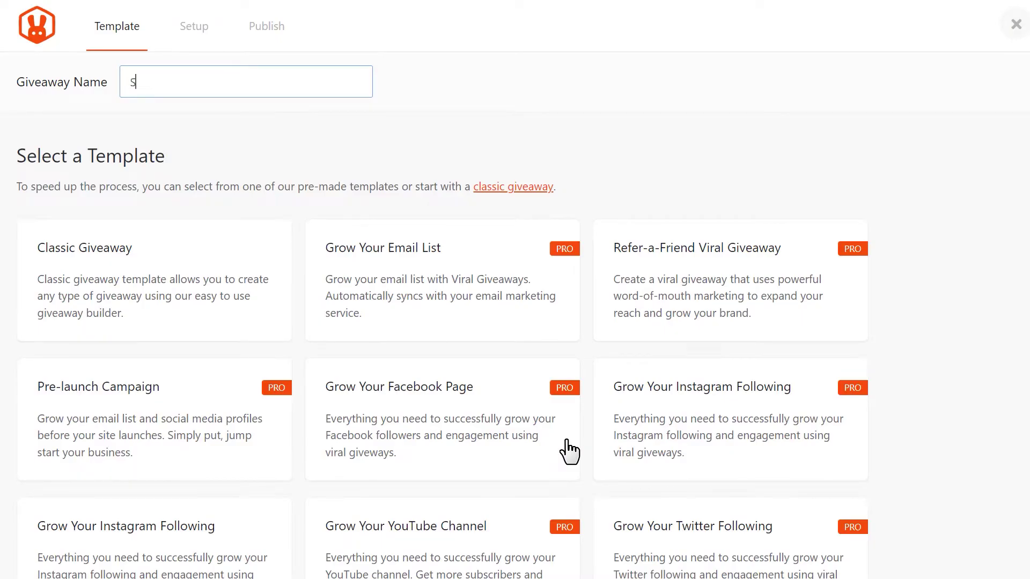
text(ullie's Contest)
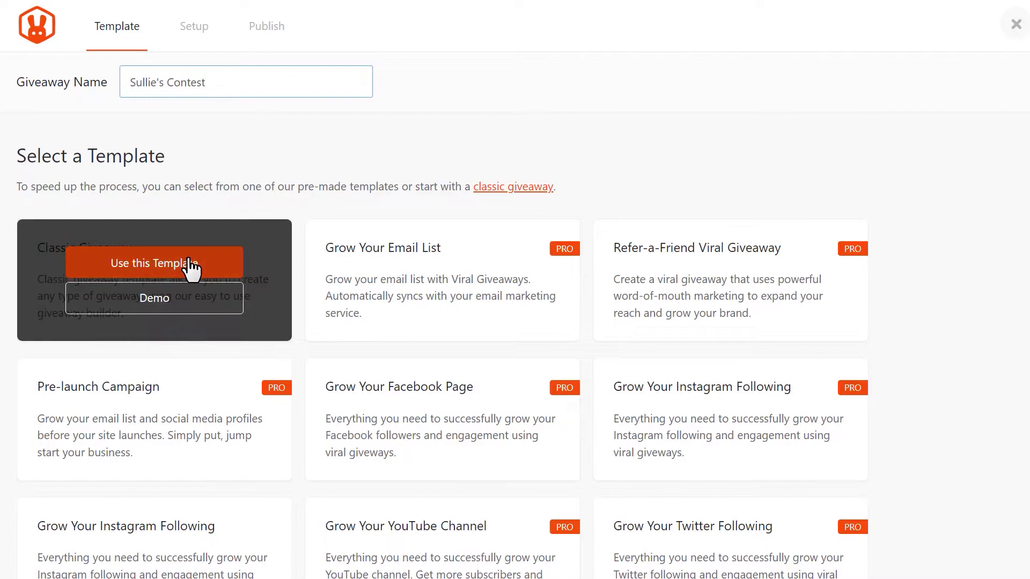
click(196, 268)
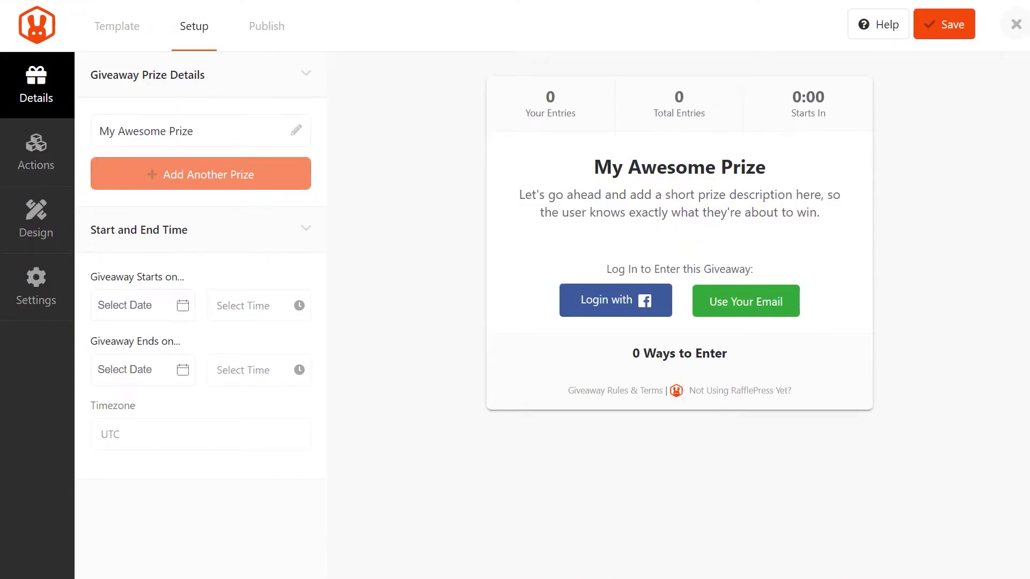
Step: Review the default prize name and description in the giveaway's prize details
click(296, 132)
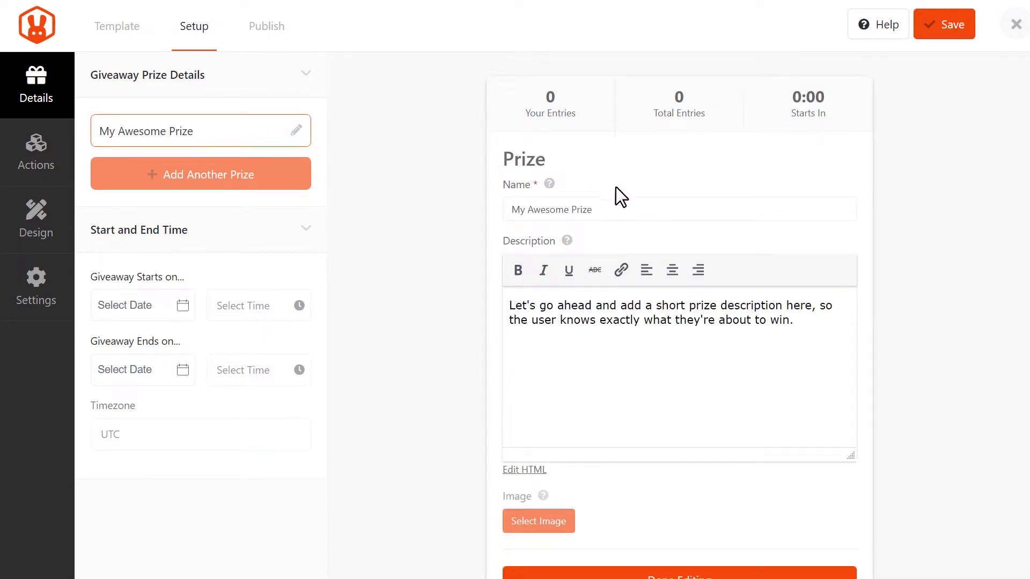
click(617, 207)
click(736, 328)
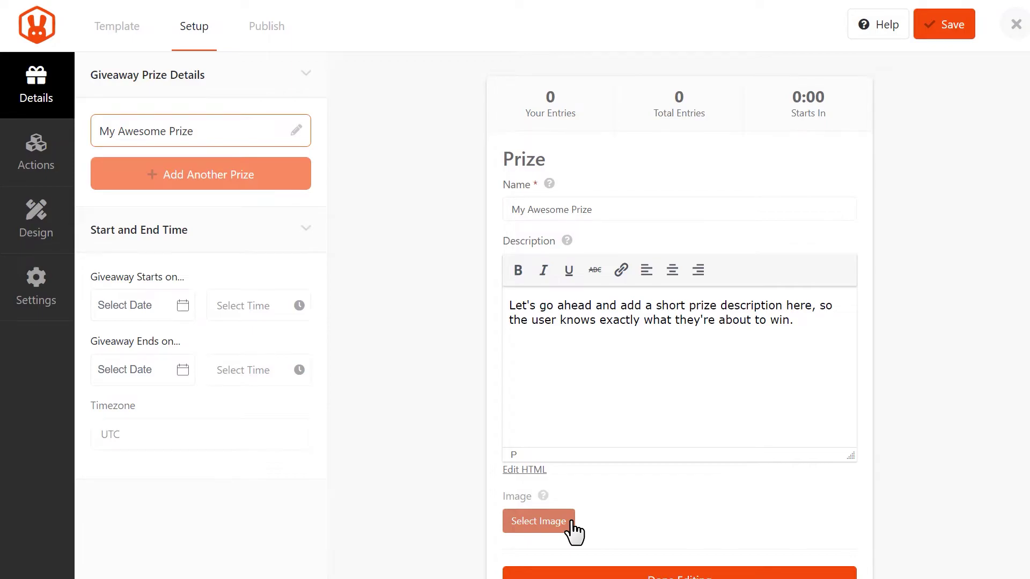
scroll(573, 528, down, 3)
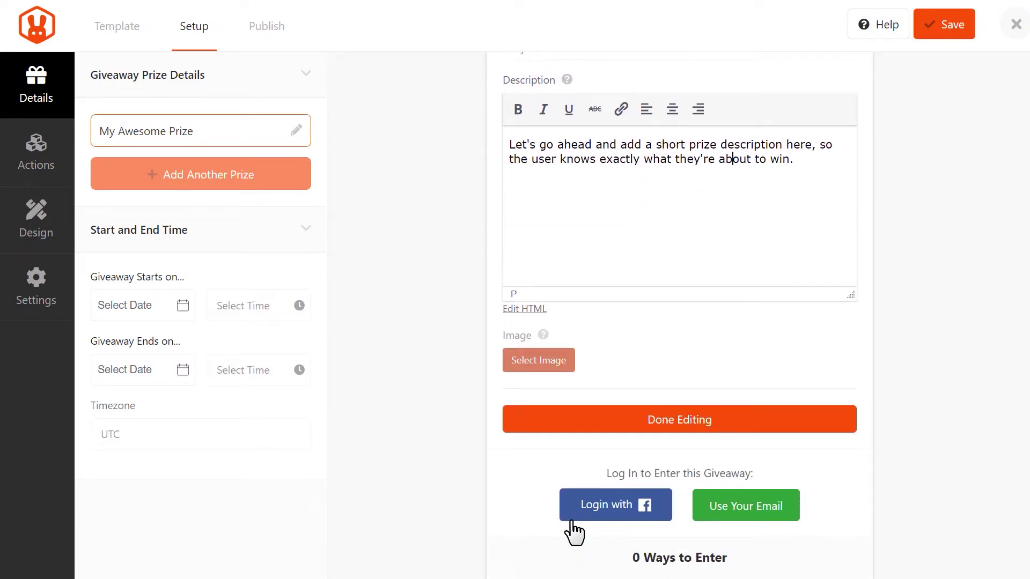
click(601, 424)
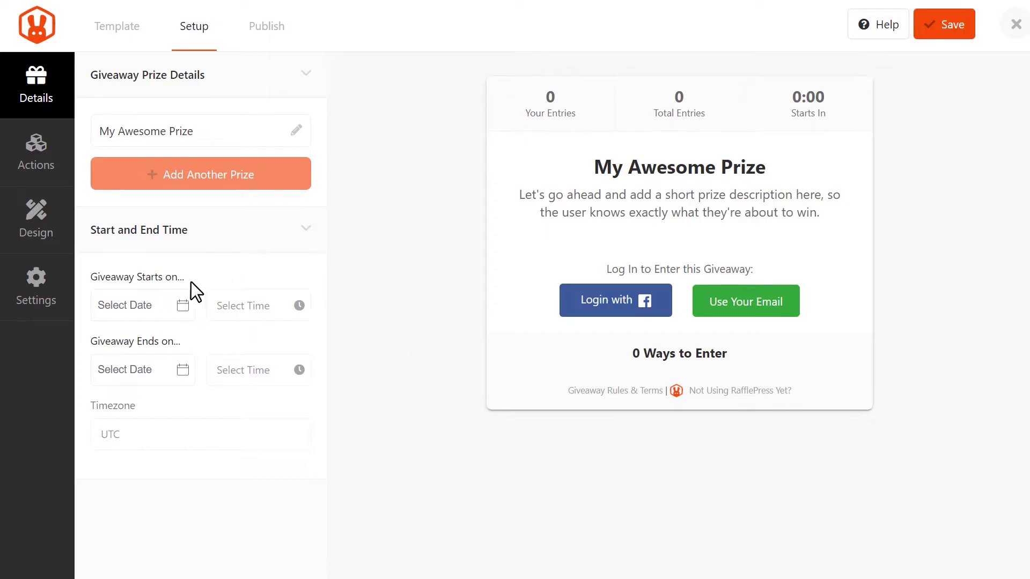
Step: Set the giveaway to start 2022-10-17 and end 2022-10-24
click(178, 305)
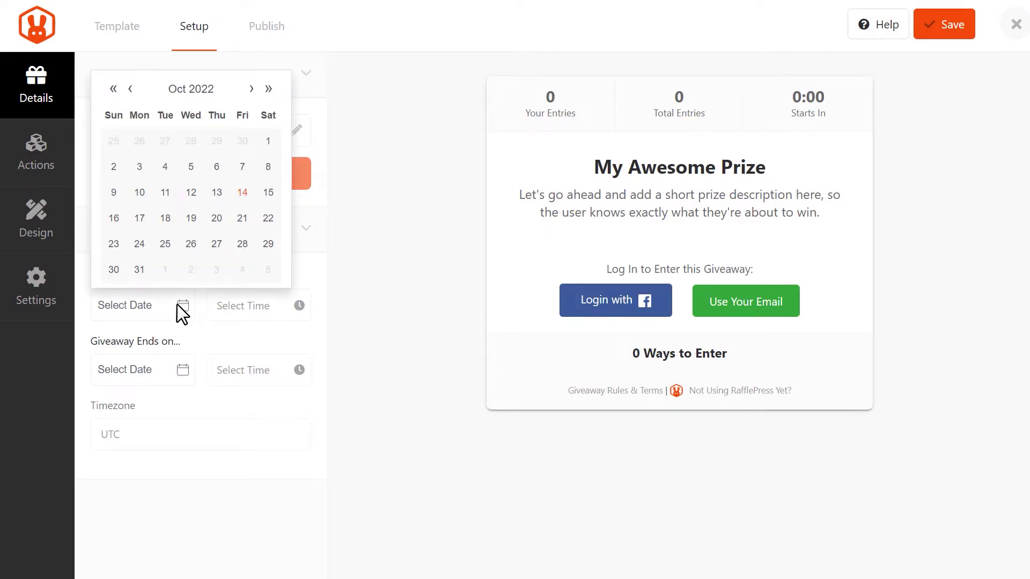
click(139, 219)
click(156, 369)
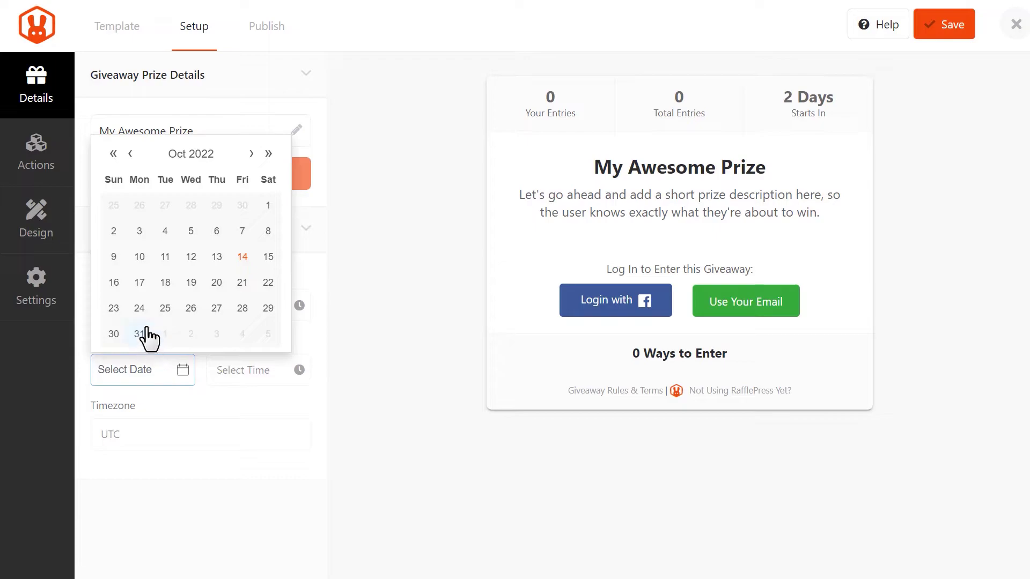
click(140, 309)
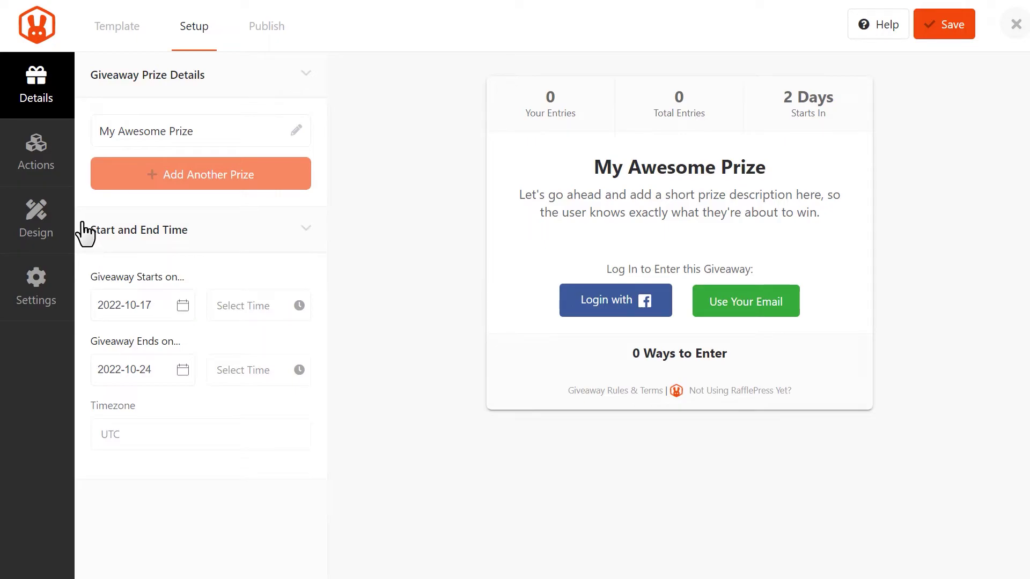
click(59, 170)
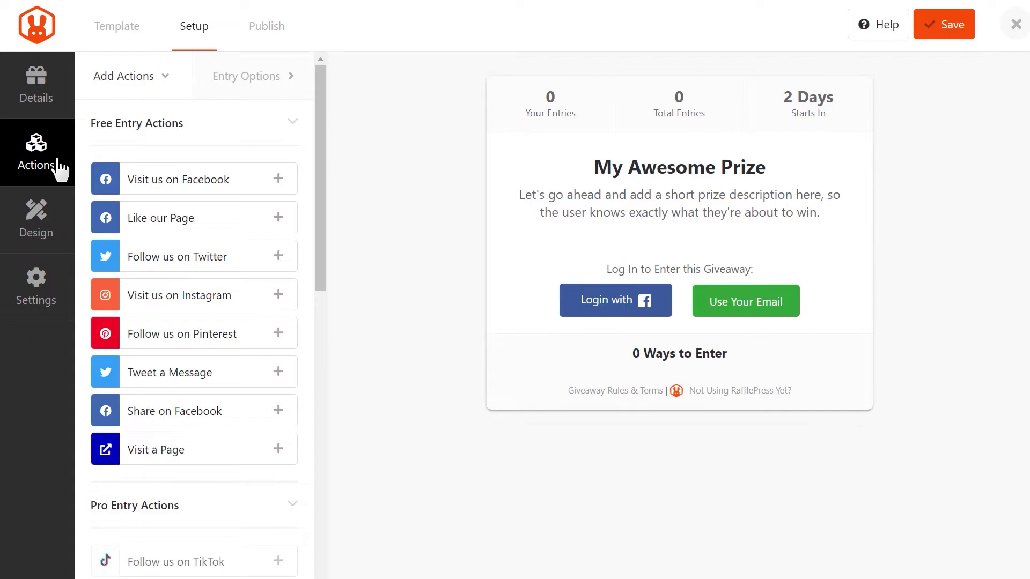
Step: Add a 'Visit us on Facebook' +1 entry action and select its Title field
click(275, 177)
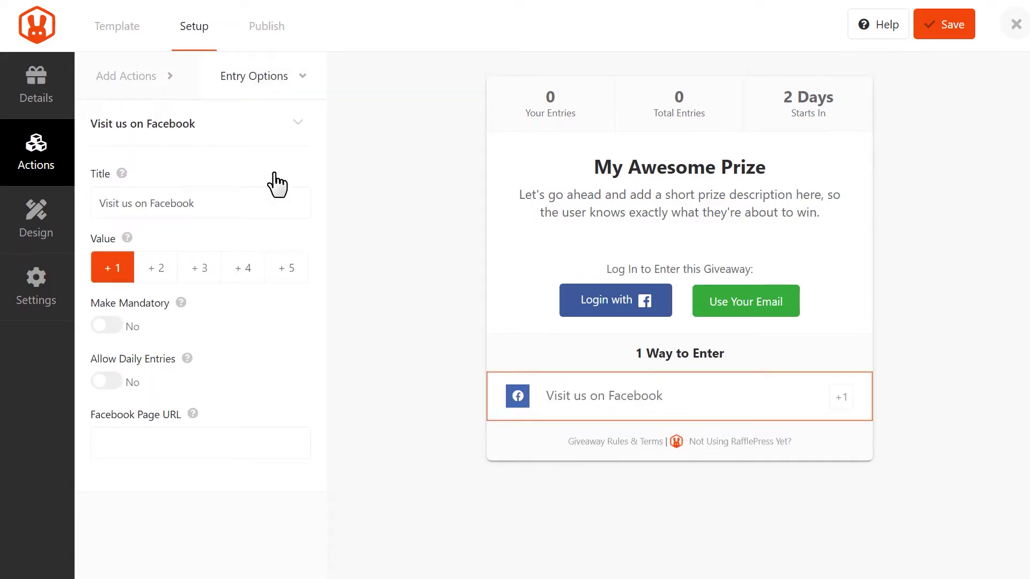
click(249, 200)
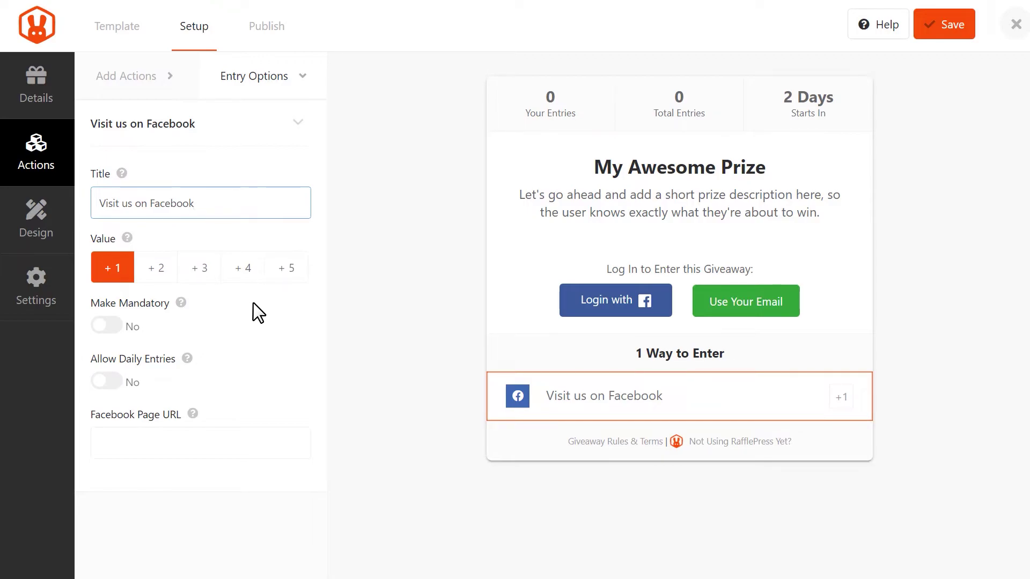
Step: Generate giveaway rules from the sponsor details in the Giveaway Rules settings
click(33, 302)
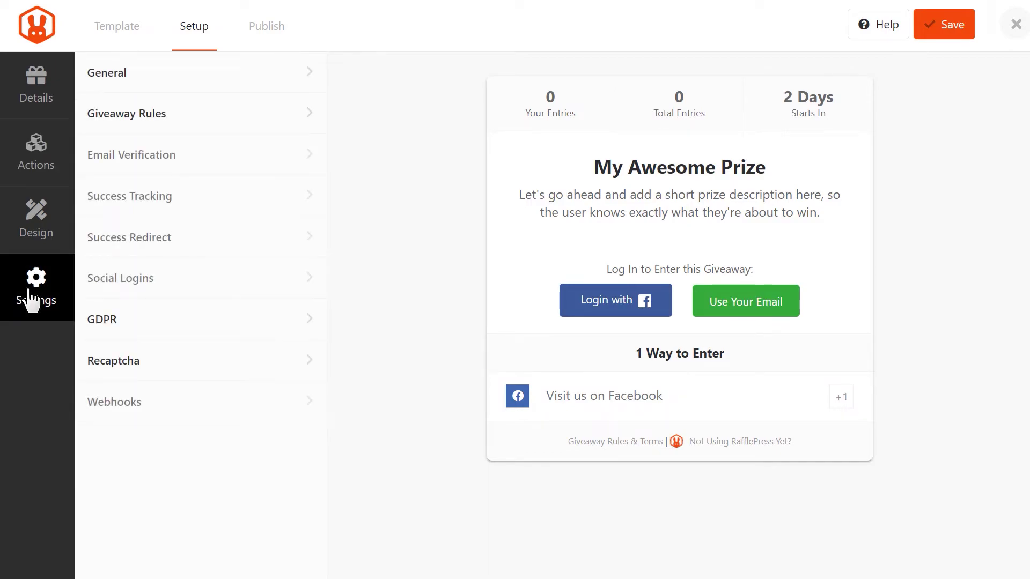
click(137, 116)
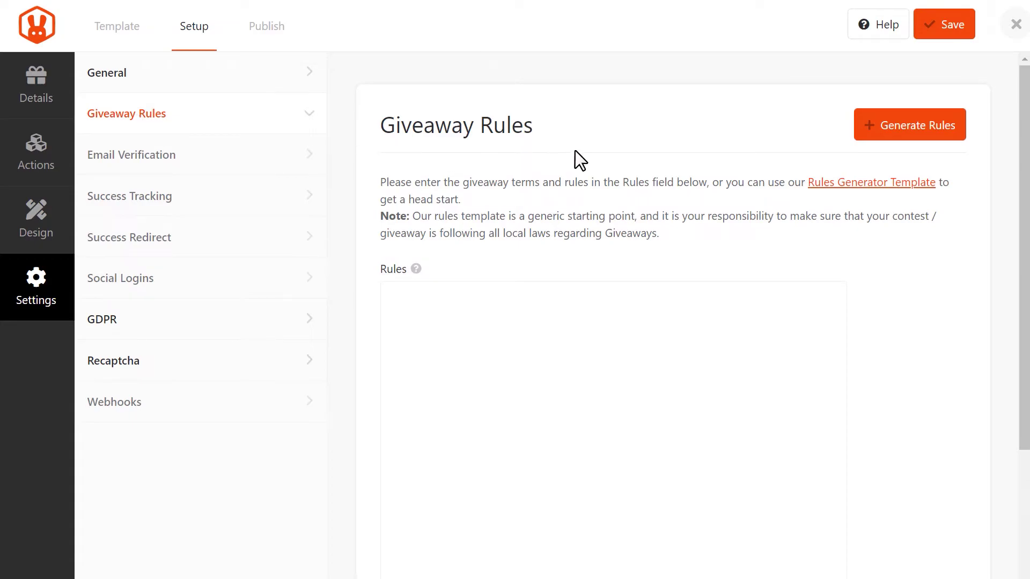
click(863, 122)
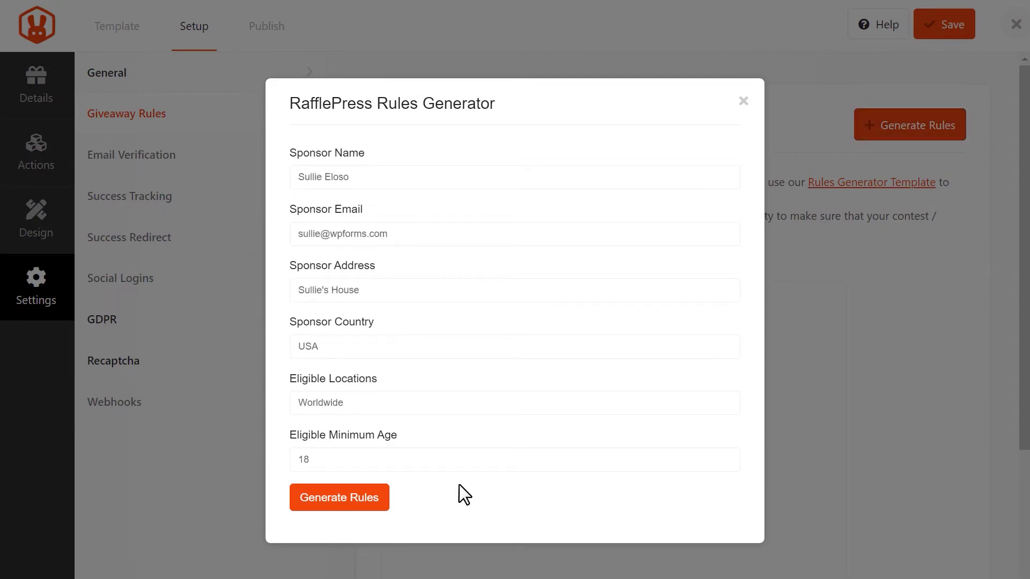
click(379, 499)
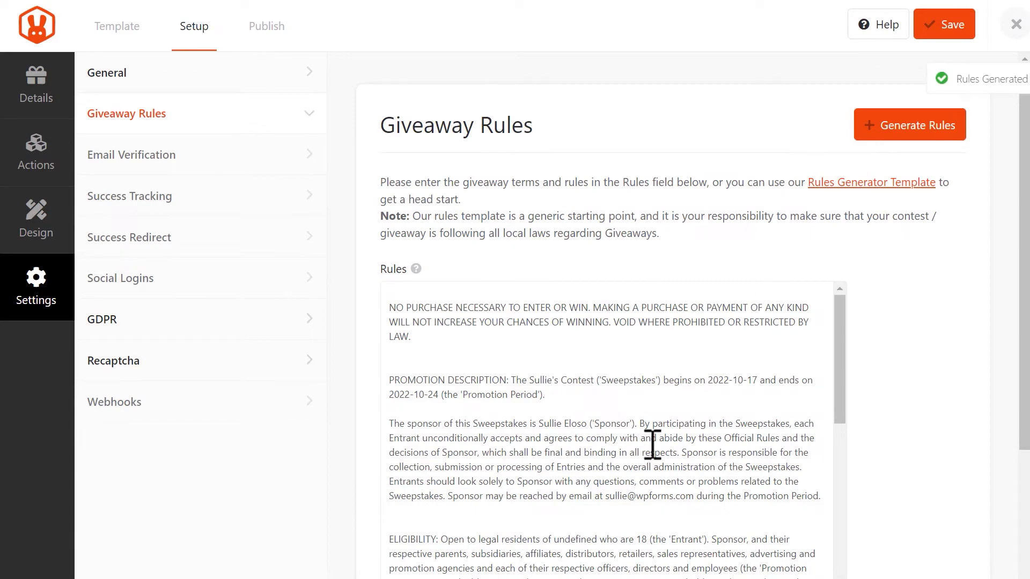
Step: Review the generated rules text and save the giveaway
scroll(1024, 294, down, 2)
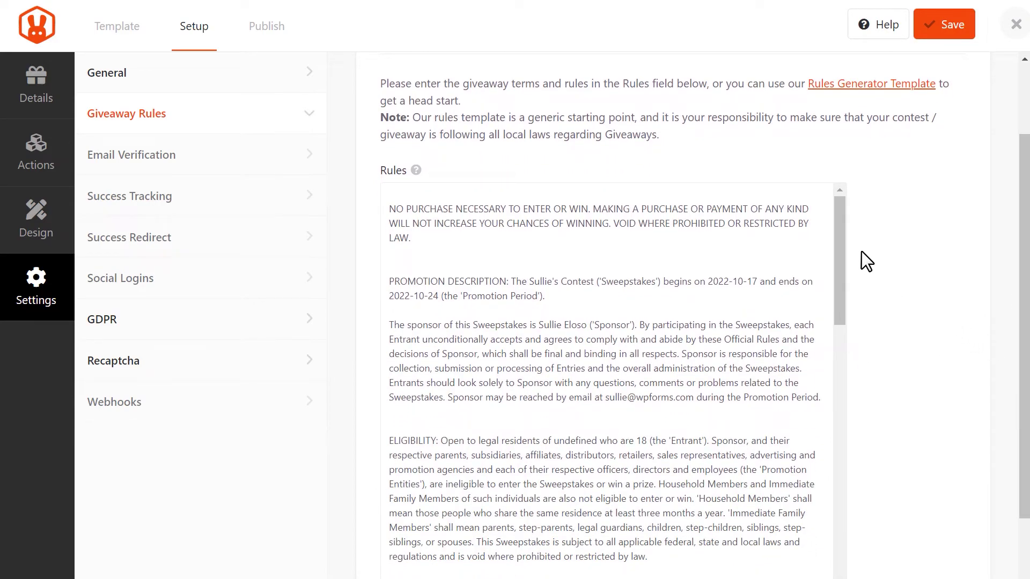
click(839, 216)
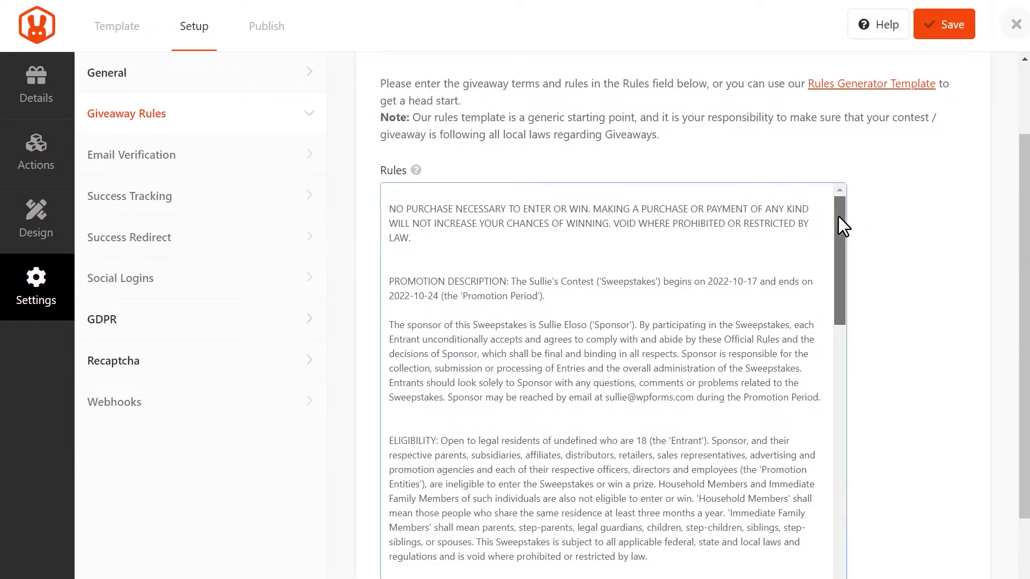
drag(839, 217, 845, 502)
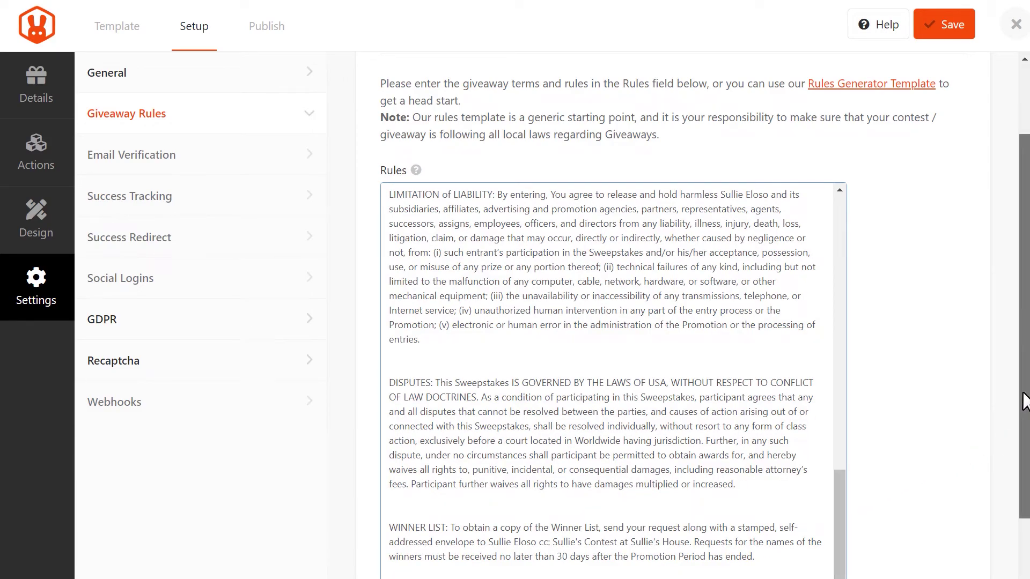
drag(1025, 401, 1021, 465)
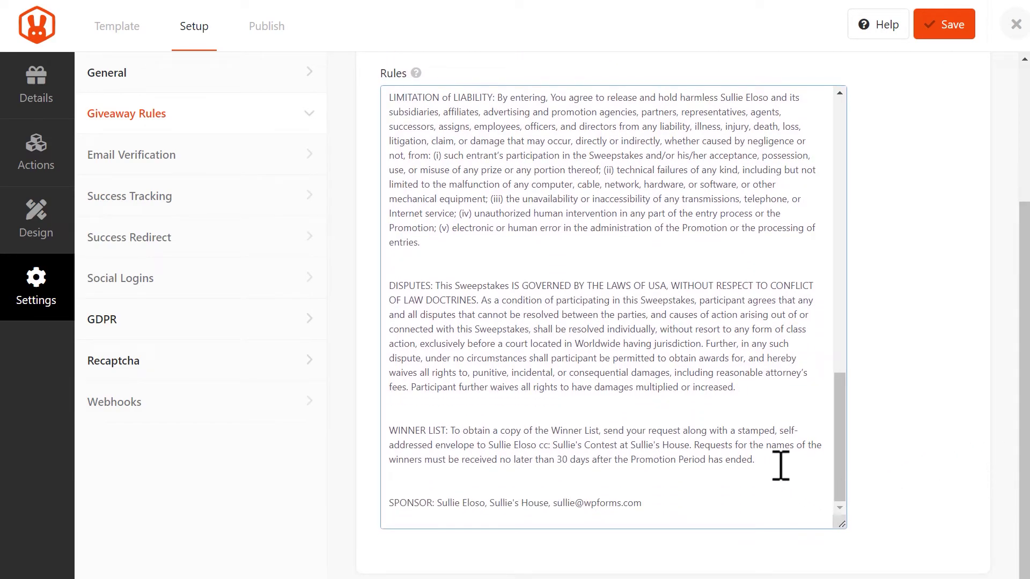
drag(781, 466, 660, 467)
click(670, 482)
click(942, 33)
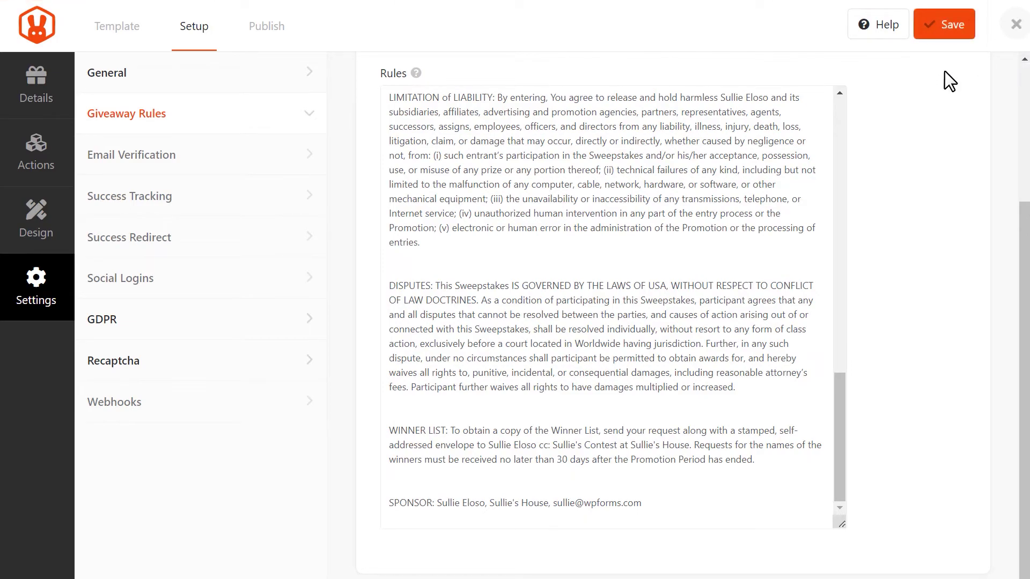
Step: Embed the Sullie's Contest giveaway in a new page using the RafflePress block
click(1014, 26)
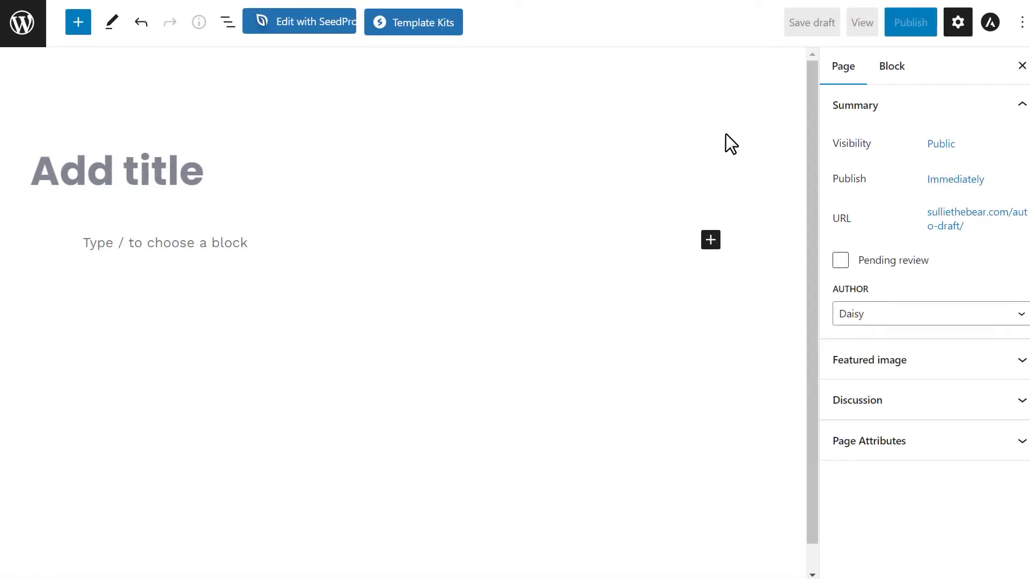
click(714, 241)
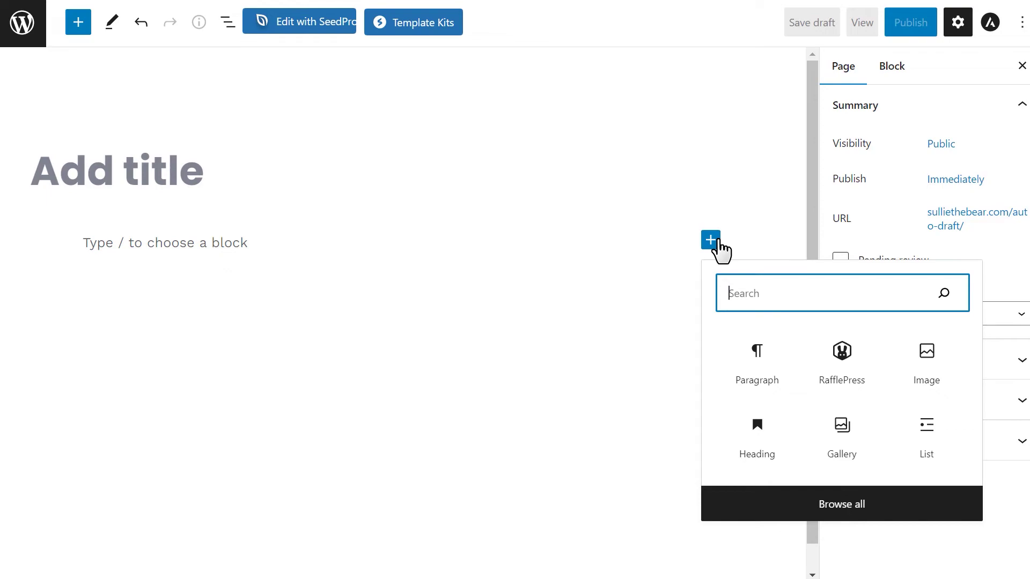
text(Raffle)
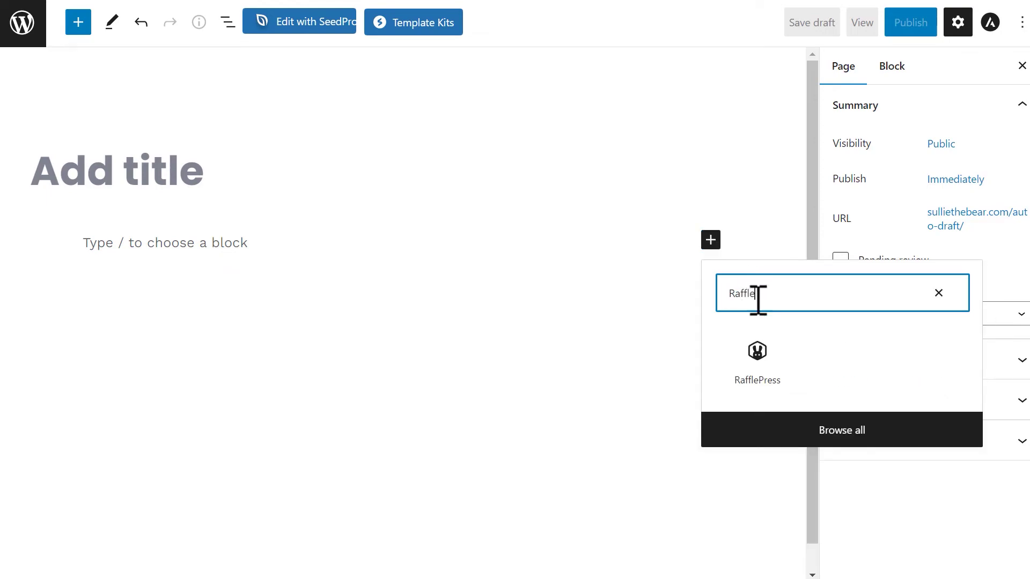
click(769, 374)
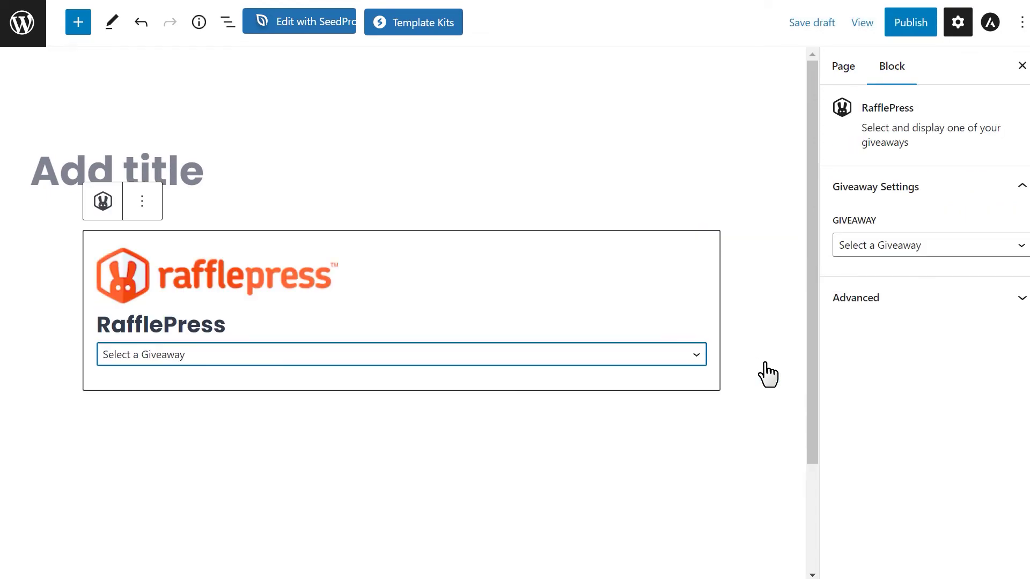
click(692, 359)
click(670, 390)
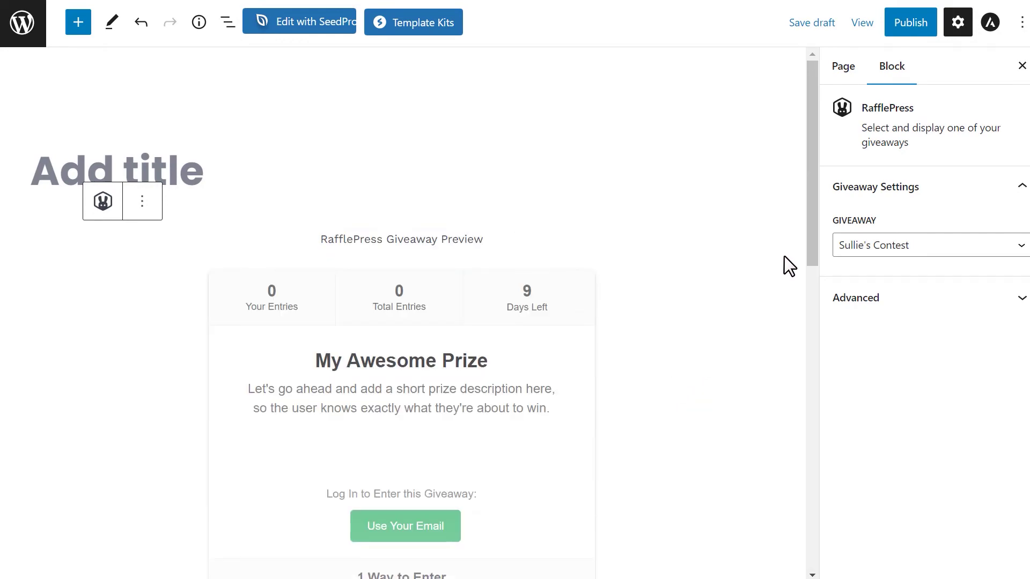
drag(815, 210, 806, 256)
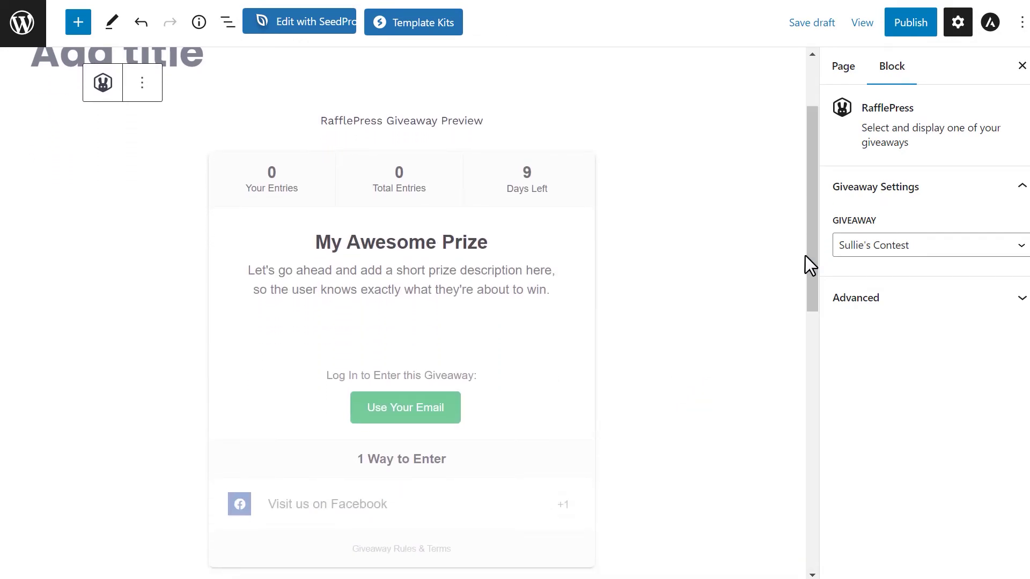
Step: Publish the page and view it live
click(904, 30)
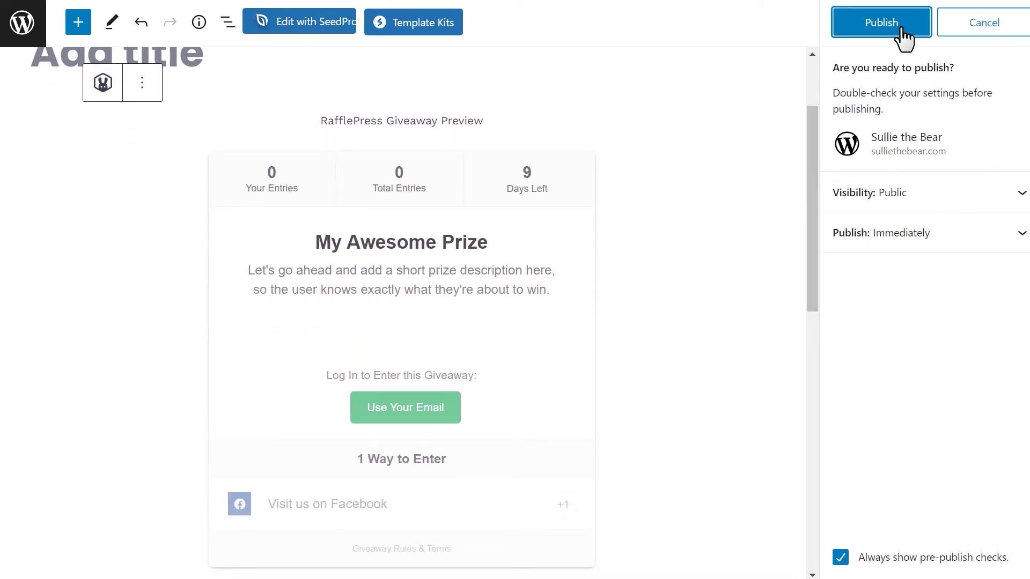
click(901, 31)
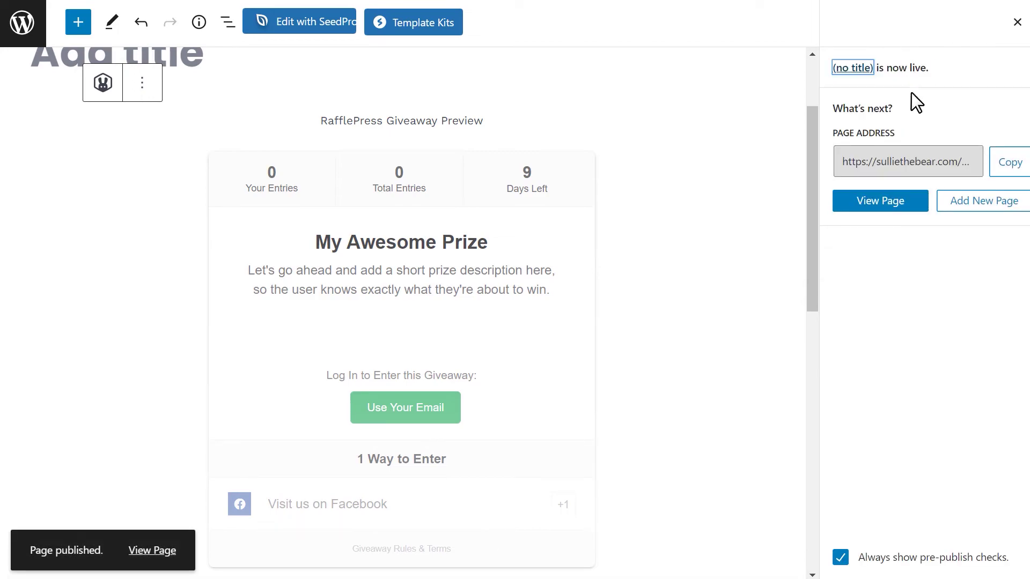
click(916, 201)
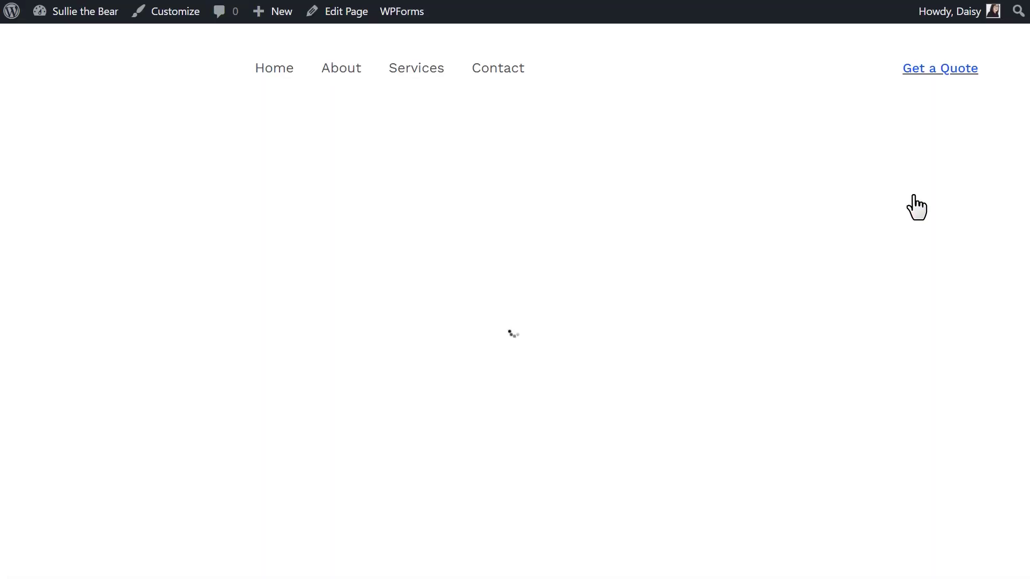
Step: Scroll down the WPForms.com page to reach the support request form fields
scroll(515, 301, down, 3)
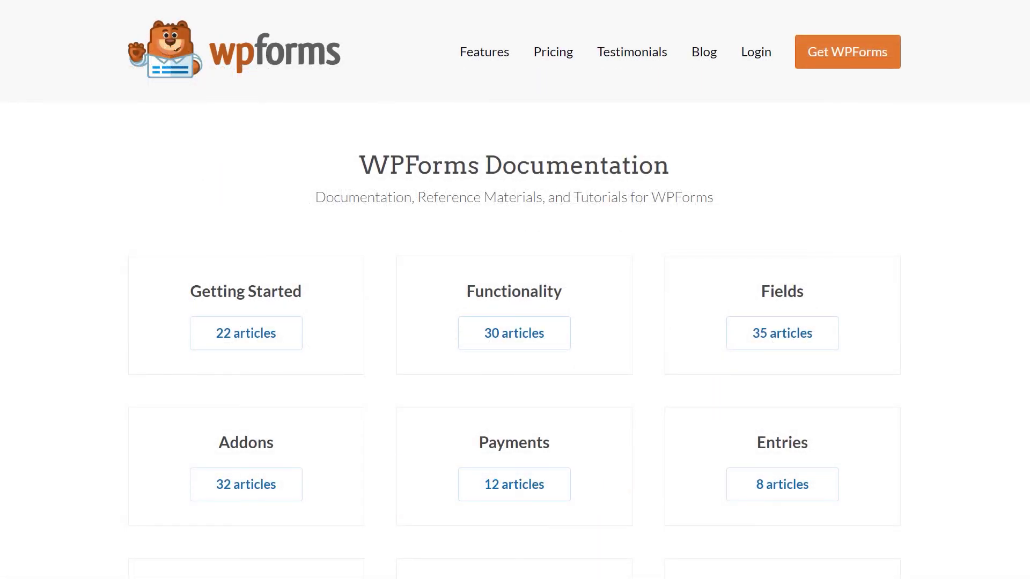
scroll(514, 290, down, 4)
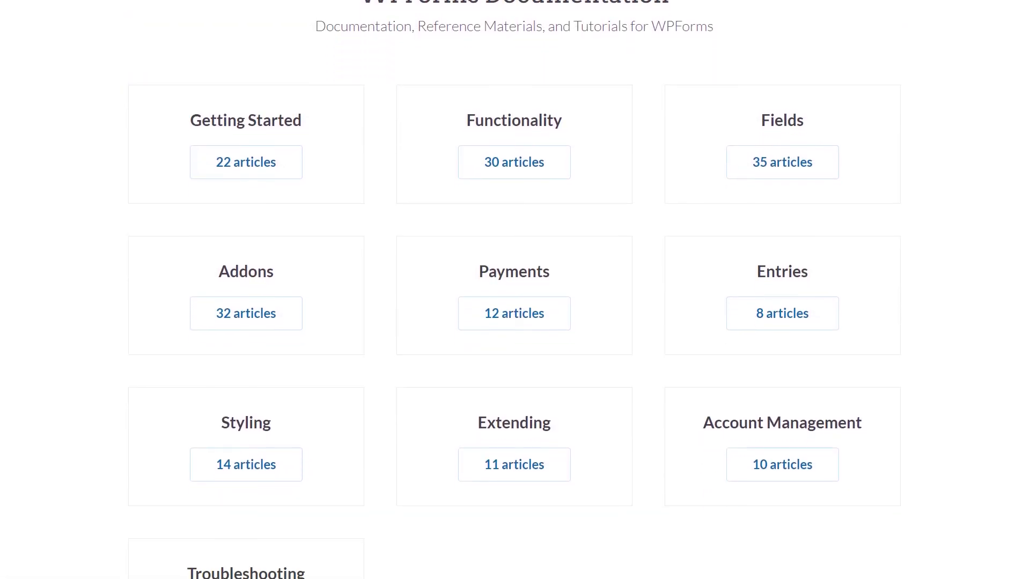
scroll(514, 289, down, 1)
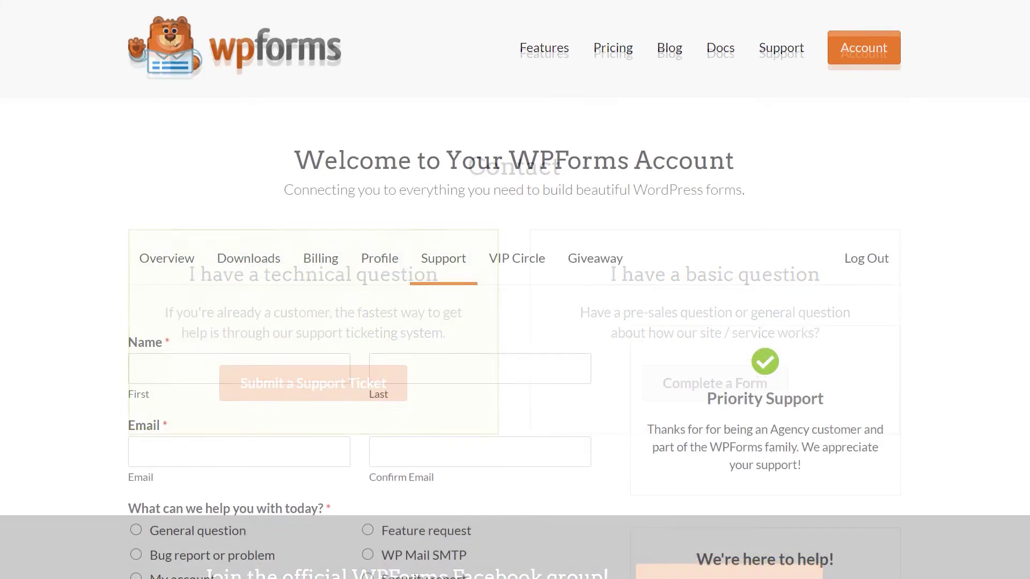
scroll(515, 290, down, 6)
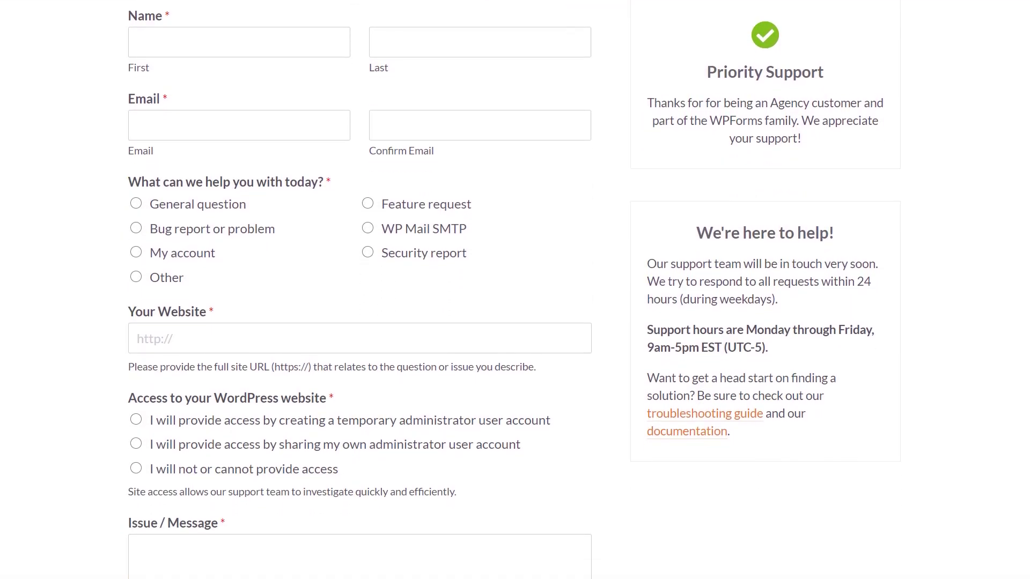